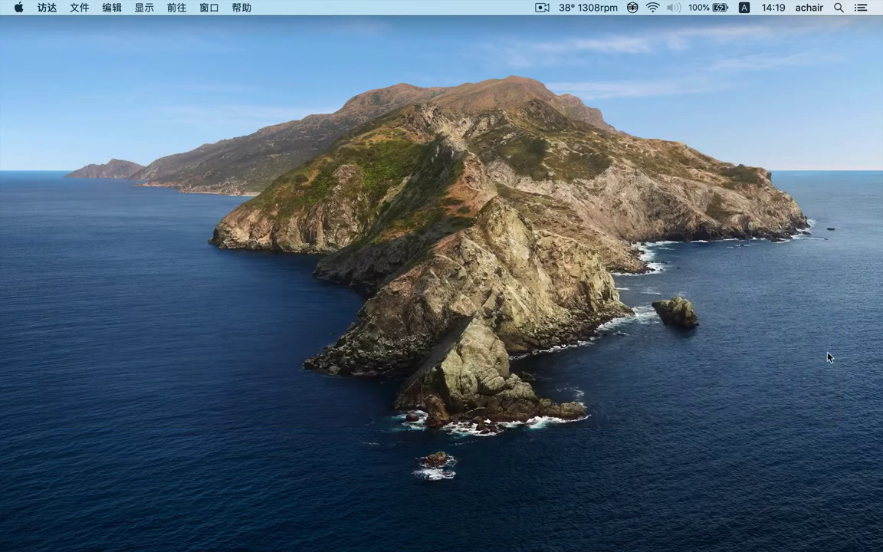
Step: Switch to Chrome and open the Avada dashboard in the WordPress admin
mouse_move(567, 545)
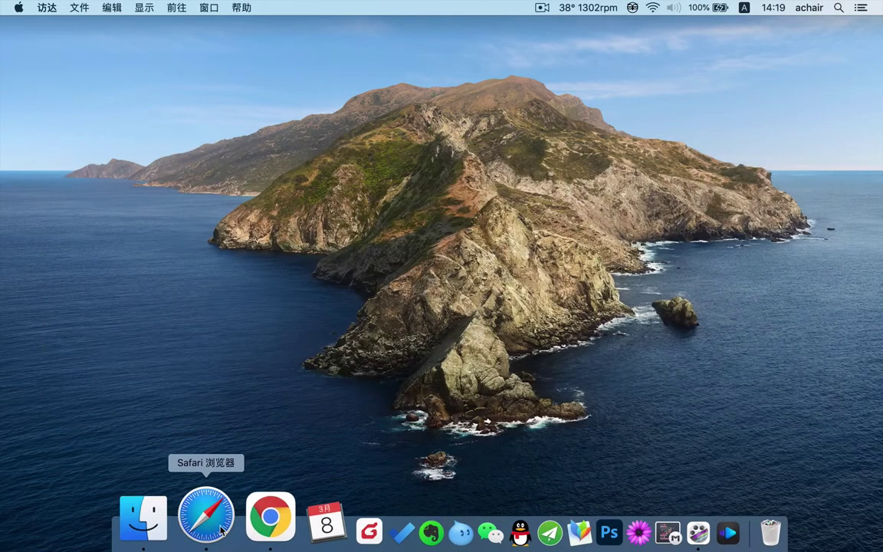
click(239, 527)
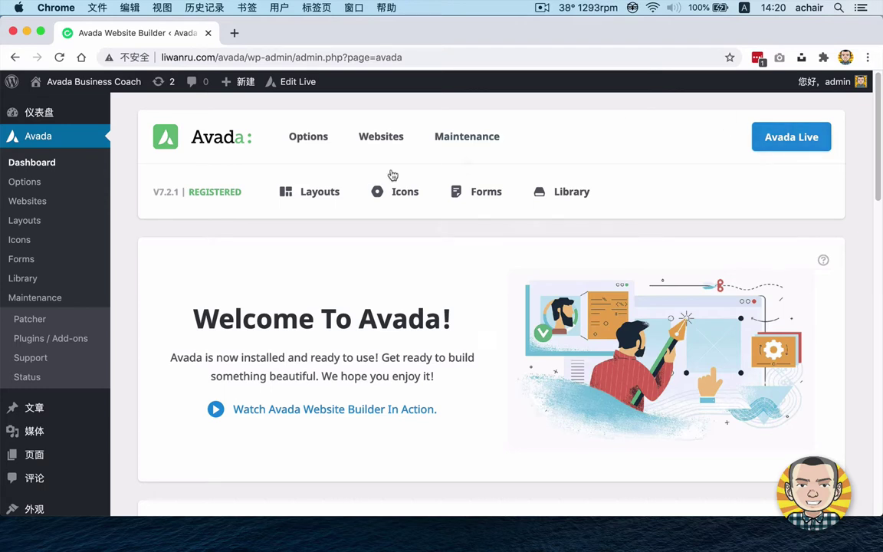
click(35, 139)
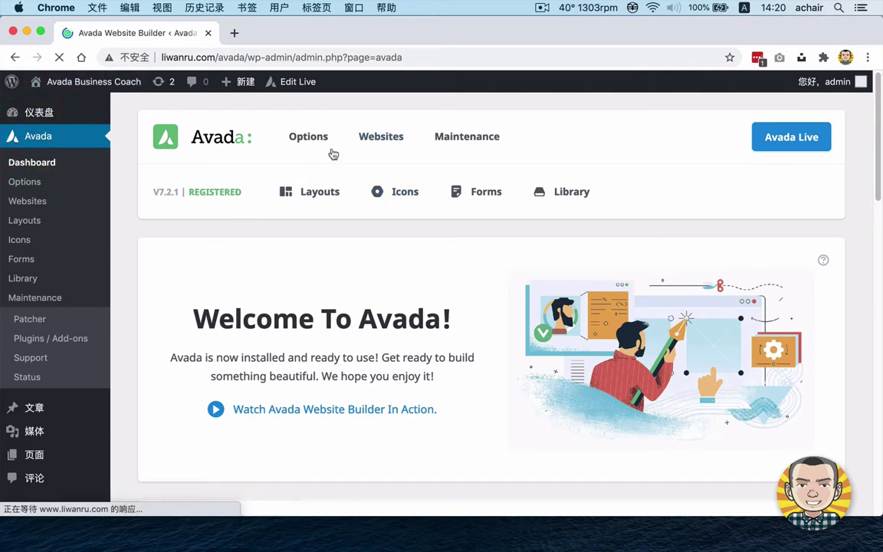
Step: Switch to Safari, look through the Avada Business Coach homepage down to its footer, and minimise the Safari window
mouse_move(262, 536)
click(213, 536)
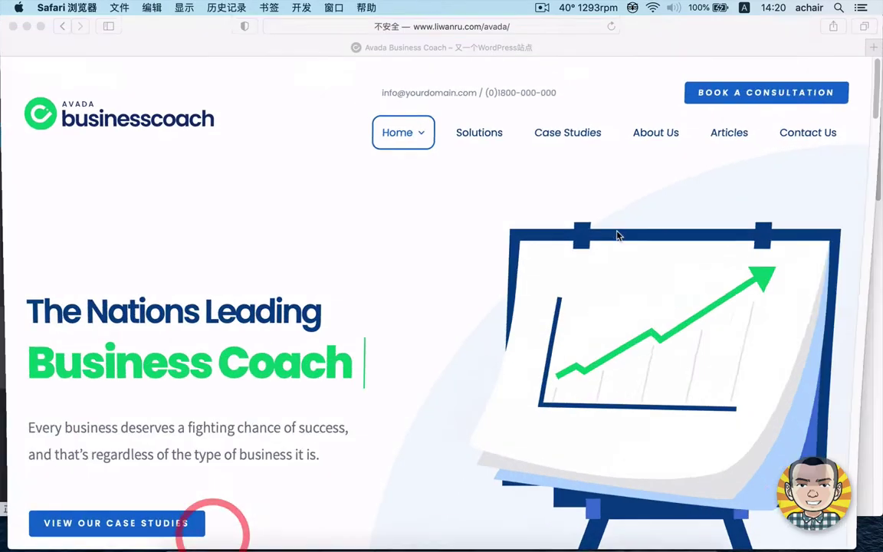
scroll(618, 236, down, 15)
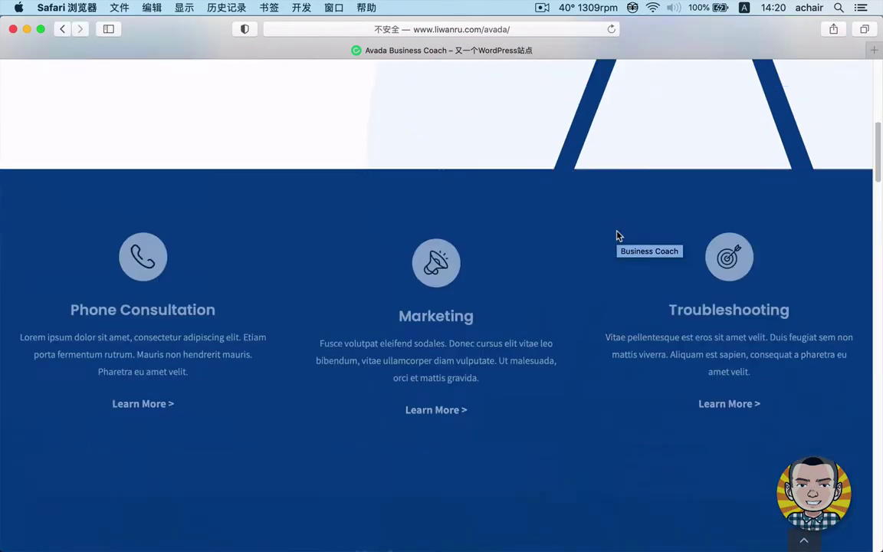
scroll(619, 236, down, 8)
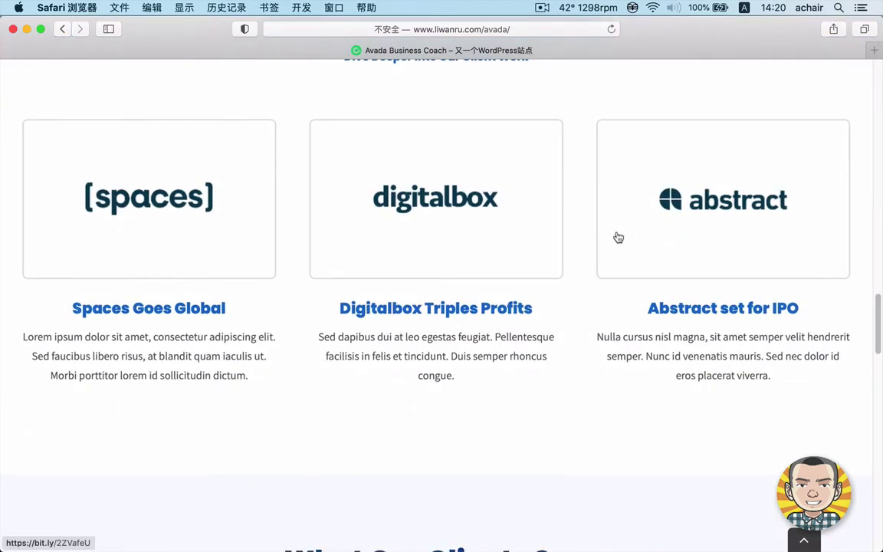
scroll(618, 237, down, 10)
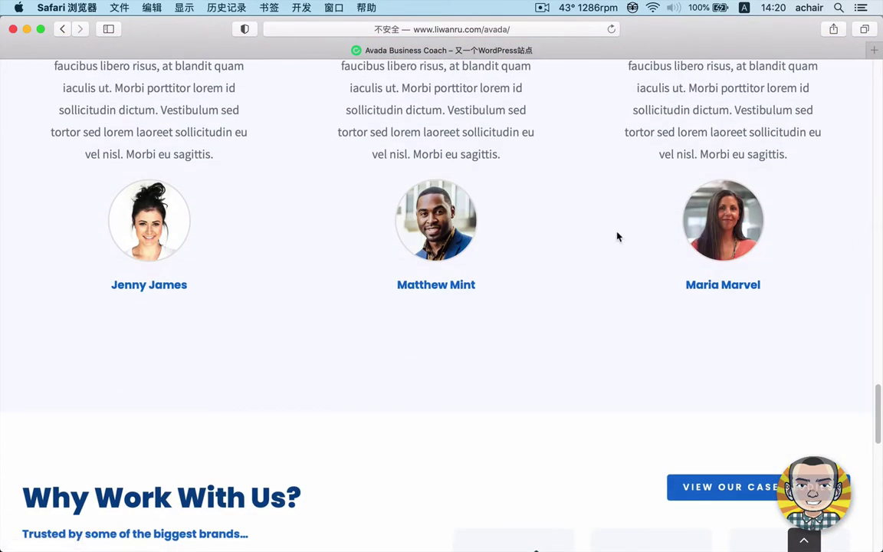
scroll(618, 236, down, 5)
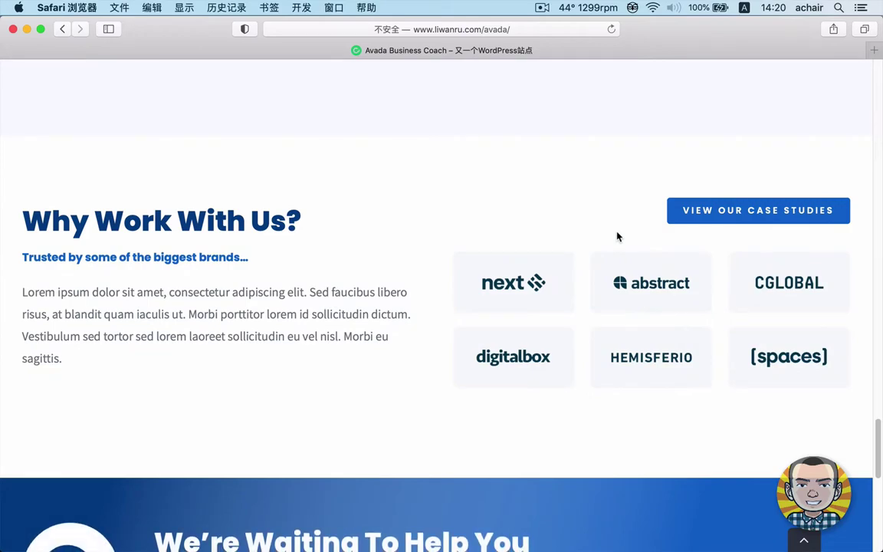
scroll(619, 236, down, 10)
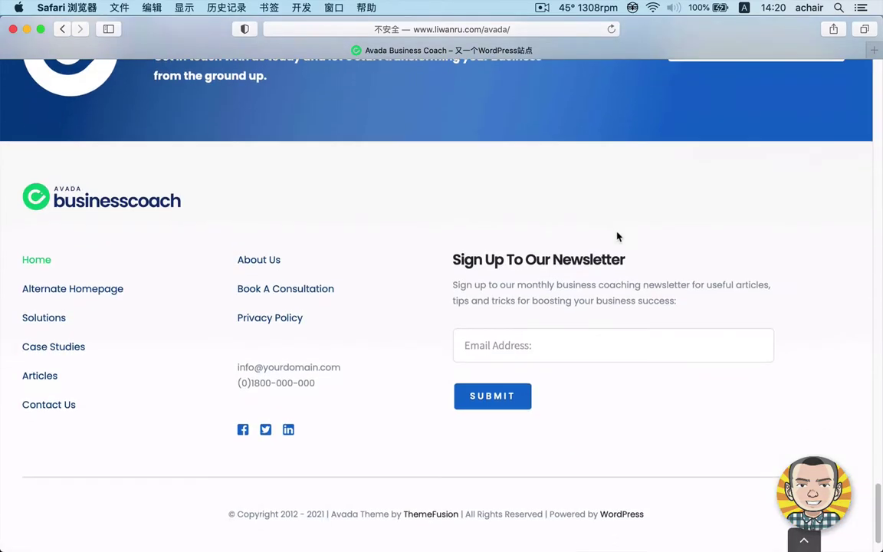
scroll(582, 353, up, 15)
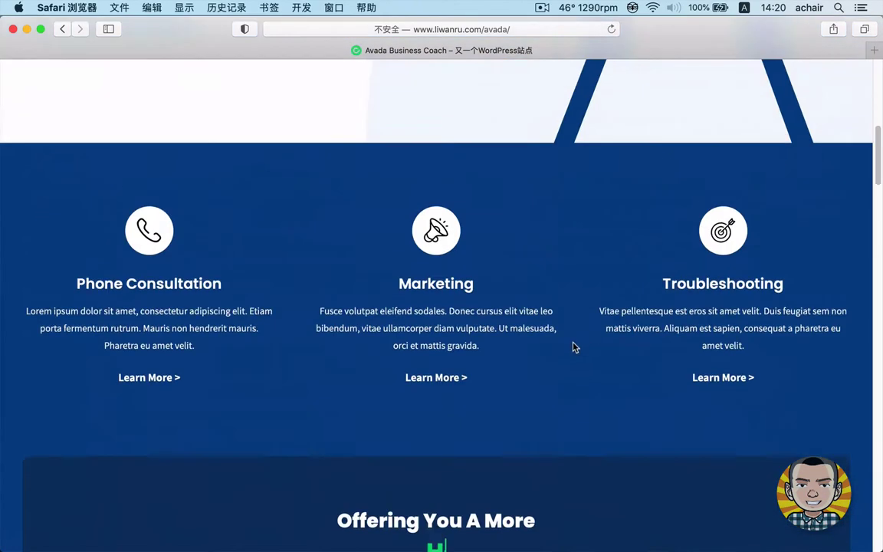
scroll(574, 347, up, 2)
click(27, 29)
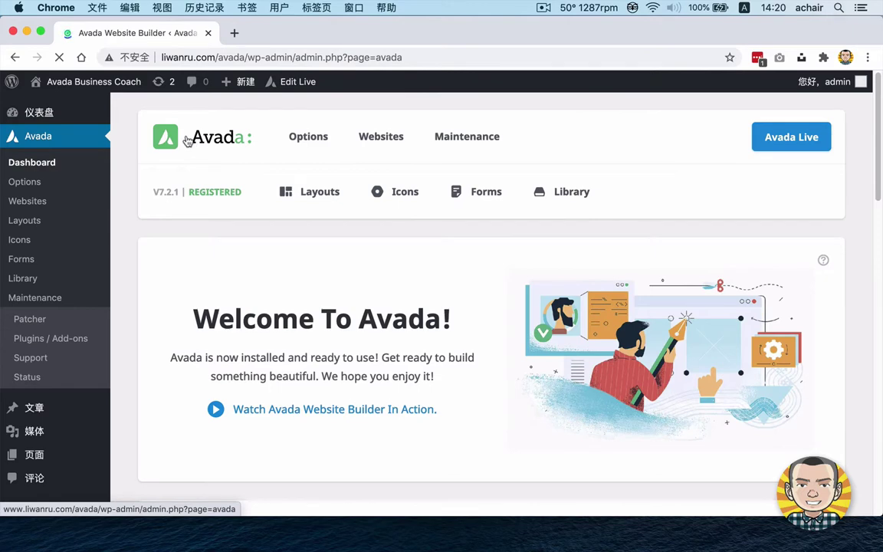
Step: Enlarge the browser window and open Avada's Global Options page
click(335, 29)
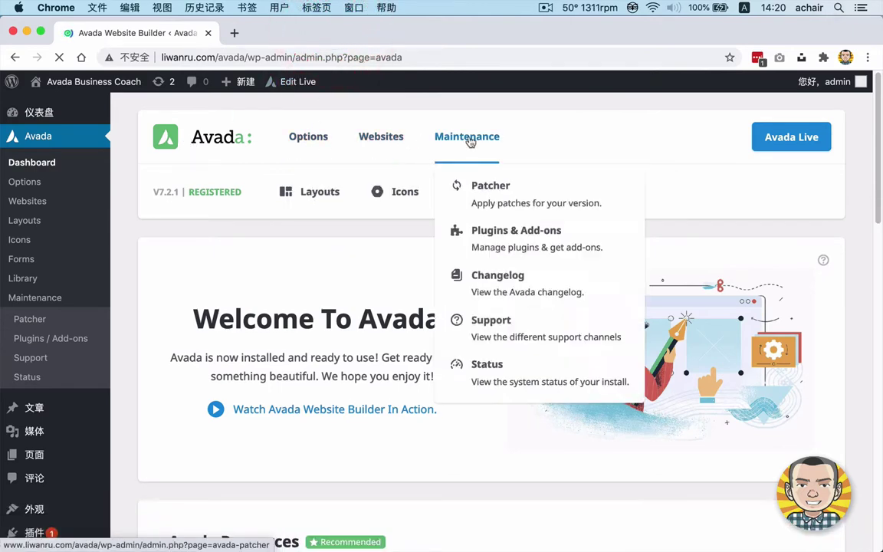
mouse_move(320, 144)
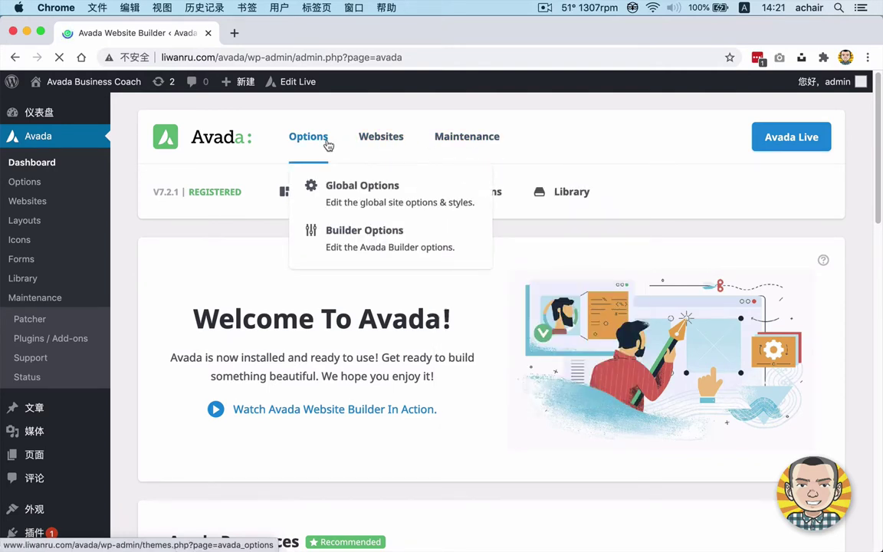
click(357, 188)
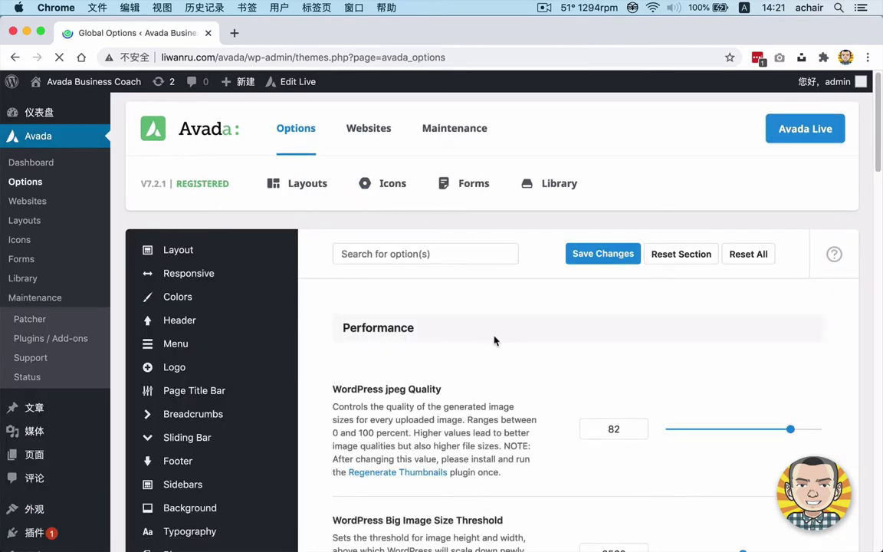
Step: Open the Avada Builder Options page and look through its settings, including post types and content import
mouse_move(296, 134)
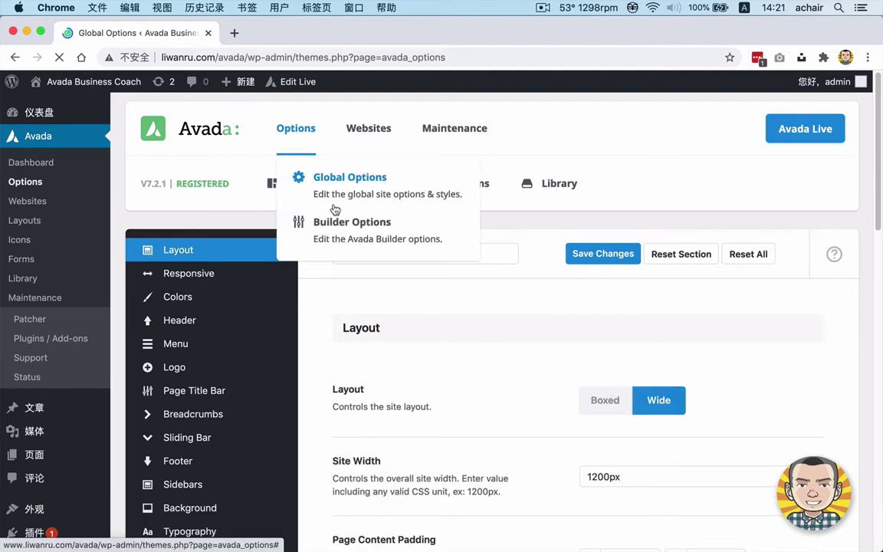
click(342, 229)
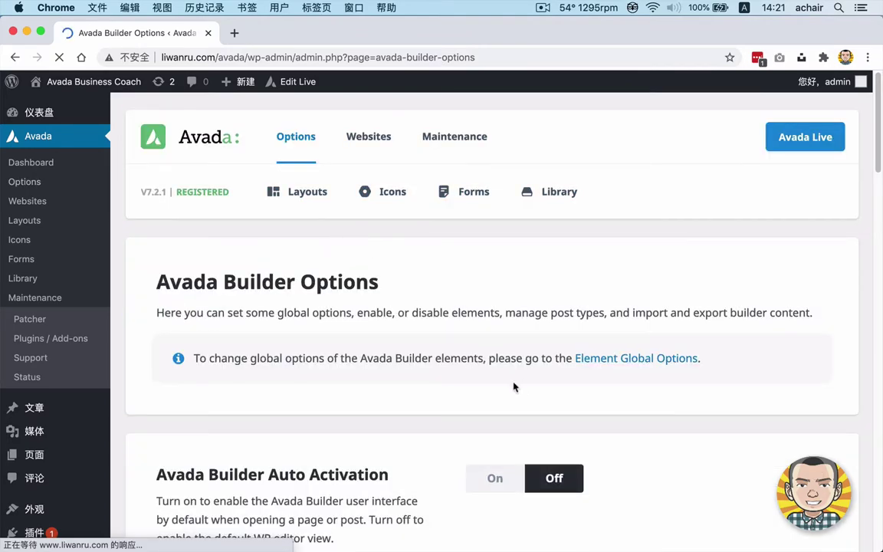
scroll(513, 387, down, 15)
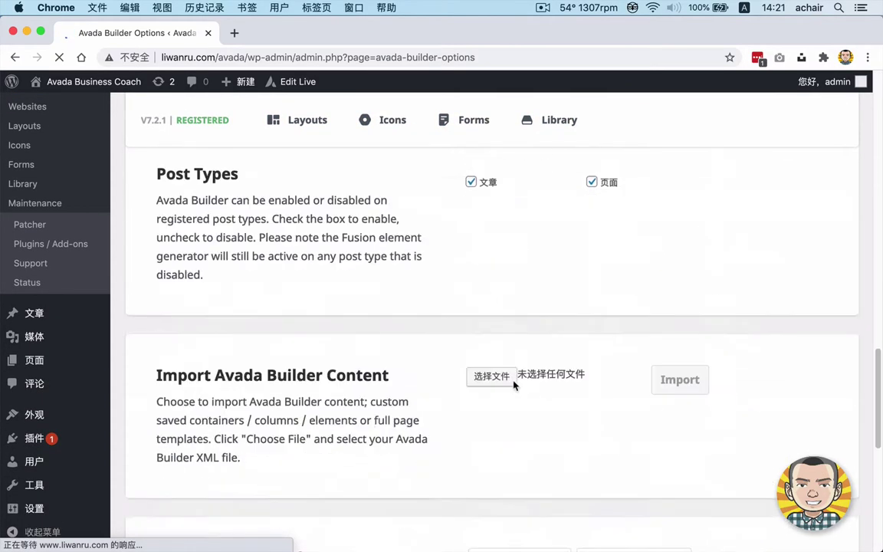
scroll(514, 385, down, 6)
scroll(515, 382, up, 20)
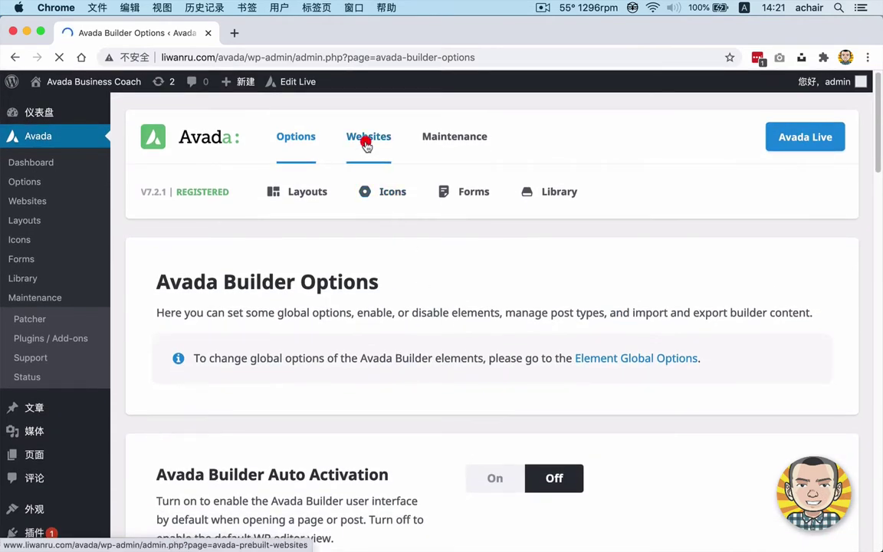
Step: Open Avada's Websites page and look over the prebuilt sites offered for import
click(366, 146)
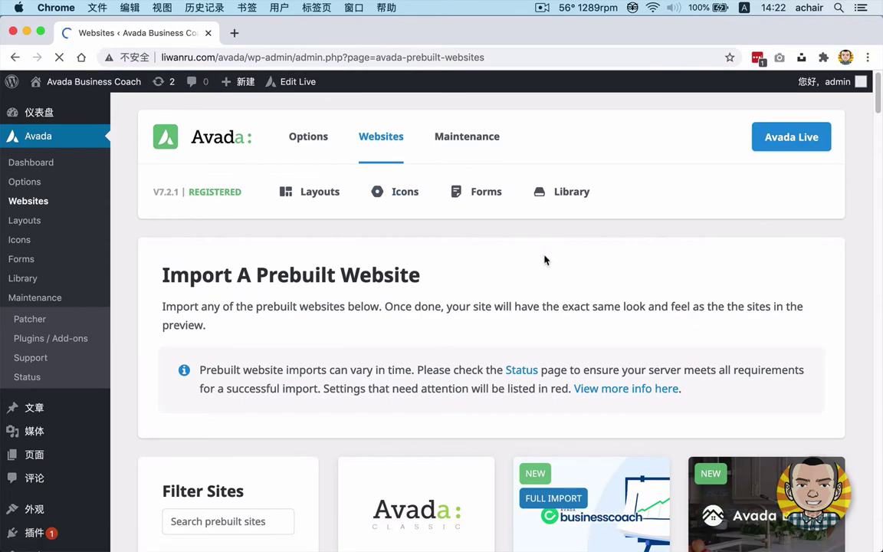
scroll(544, 258, down, 5)
scroll(543, 262, up, 5)
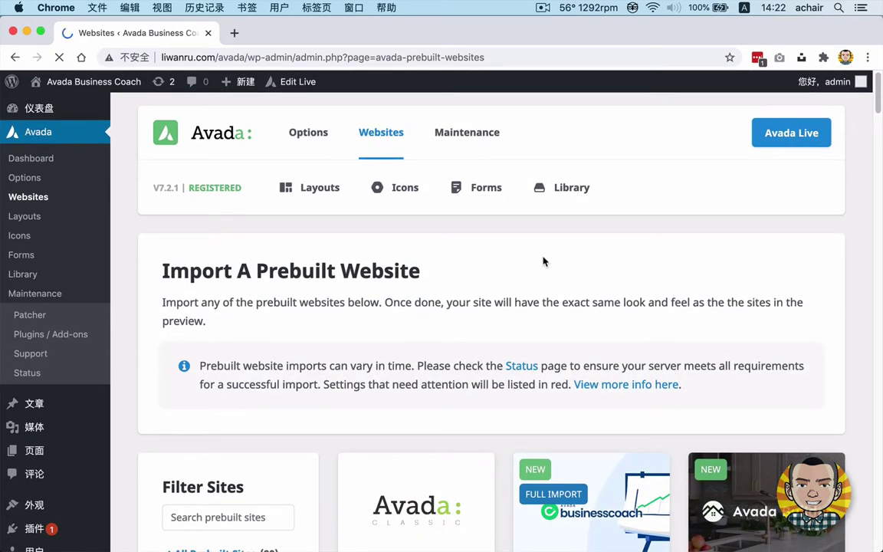
Step: Open the Avada Patcher page under maintenance and look at its patches section
click(465, 140)
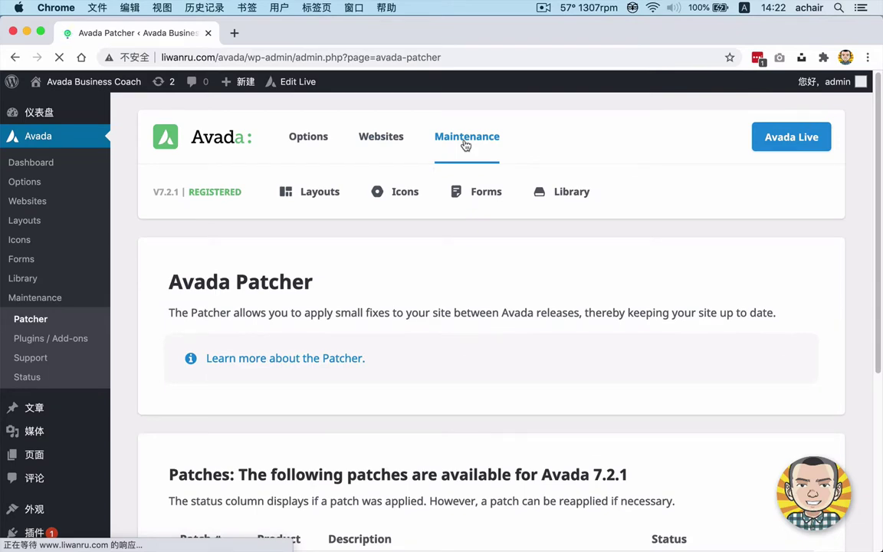
mouse_move(469, 138)
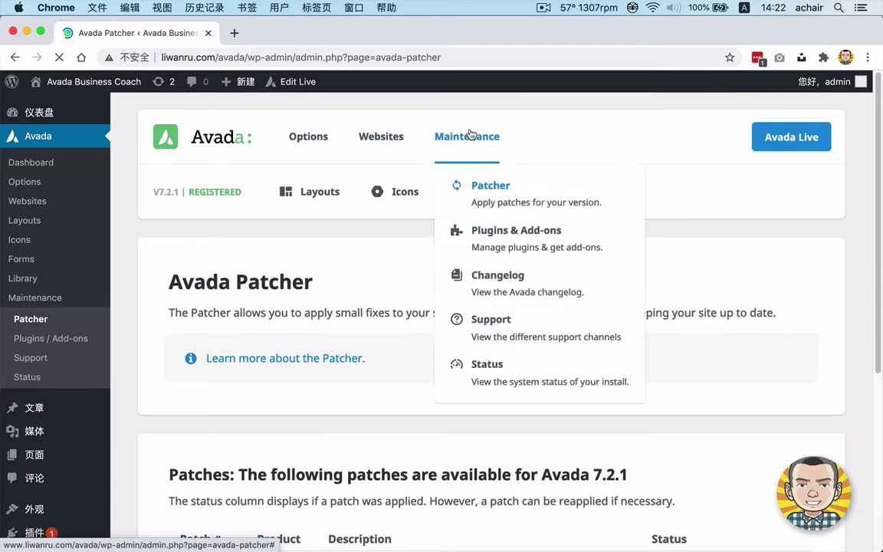
click(500, 198)
scroll(689, 384, down, 5)
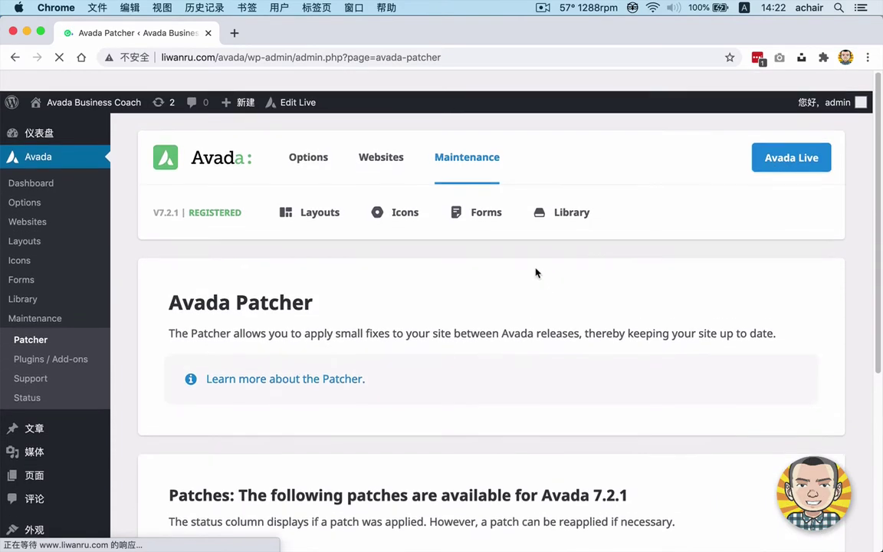
Step: Open Avada's Plugins & Add-ons page and look through the bundled and premium plugins and the third-party add-ons
mouse_move(485, 157)
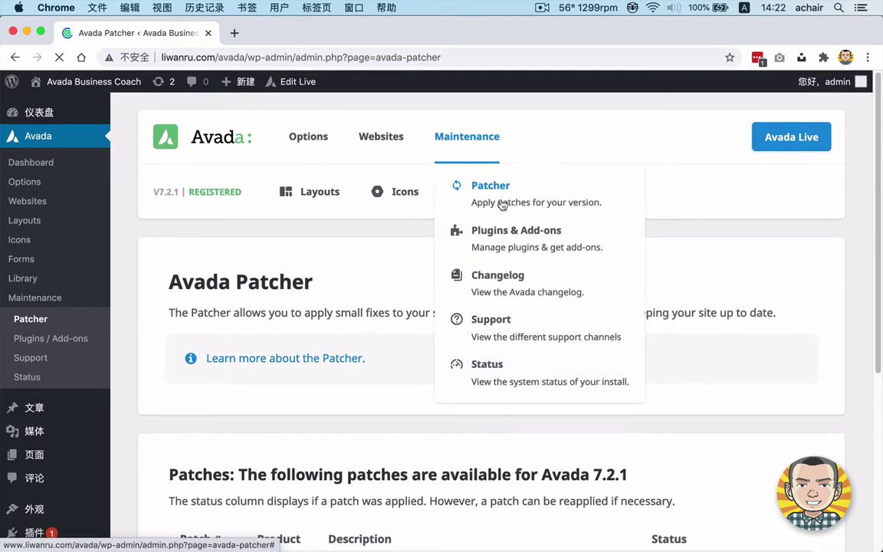
click(500, 232)
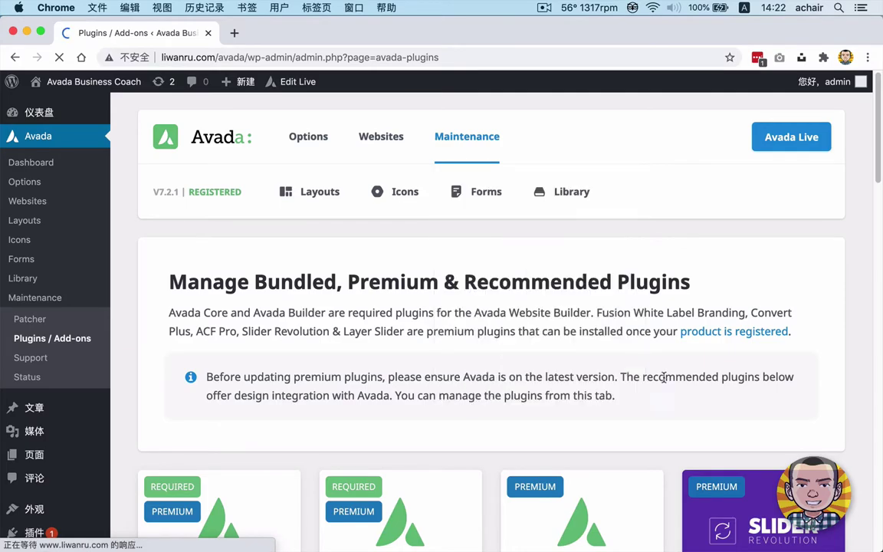
scroll(663, 381, down, 10)
scroll(664, 382, down, 12)
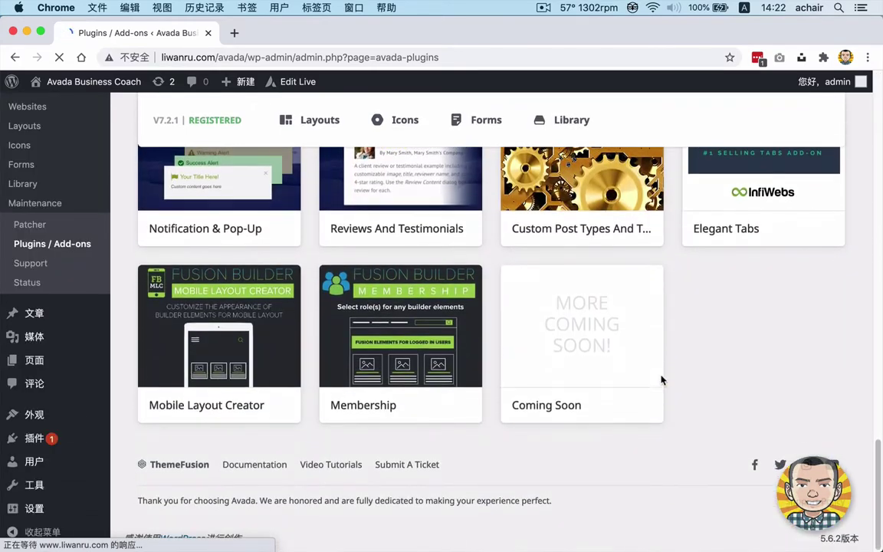
scroll(660, 381, up, 5)
scroll(661, 381, up, 10)
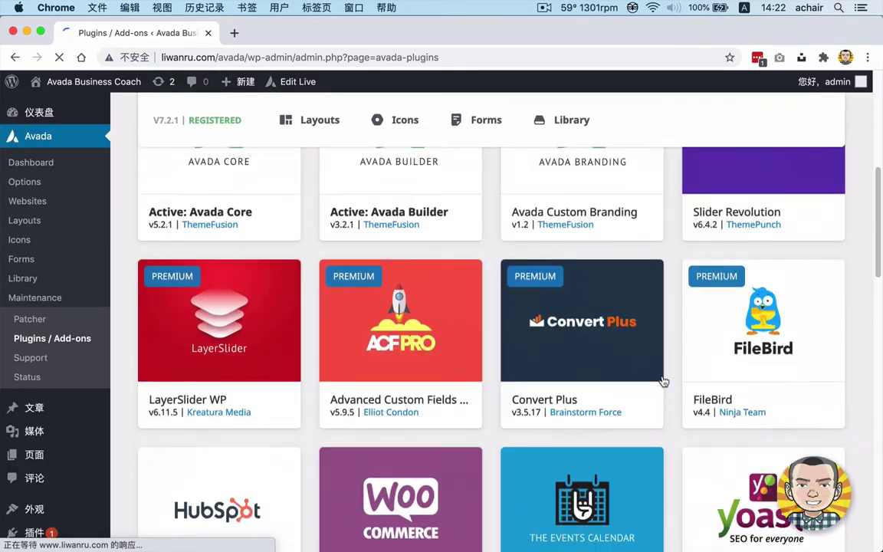
scroll(485, 265, up, 1)
scroll(605, 359, down, 11)
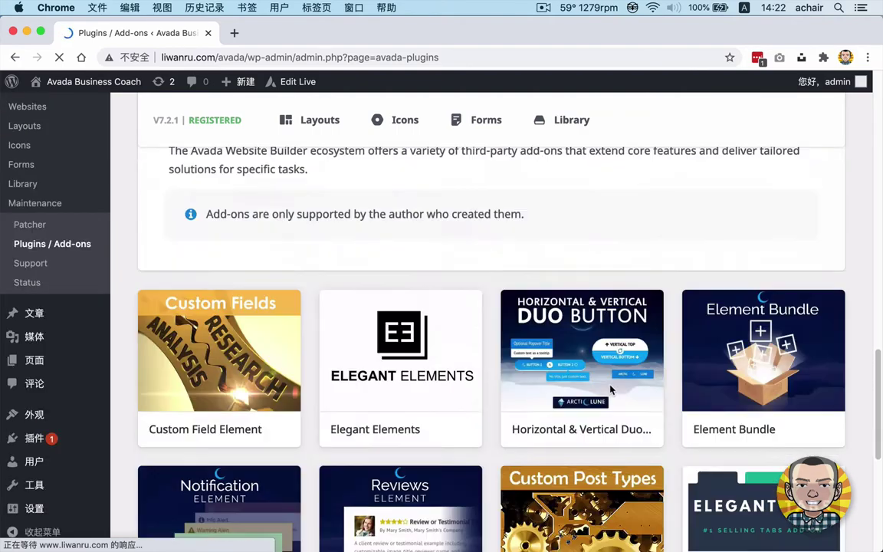
scroll(554, 372, down, 5)
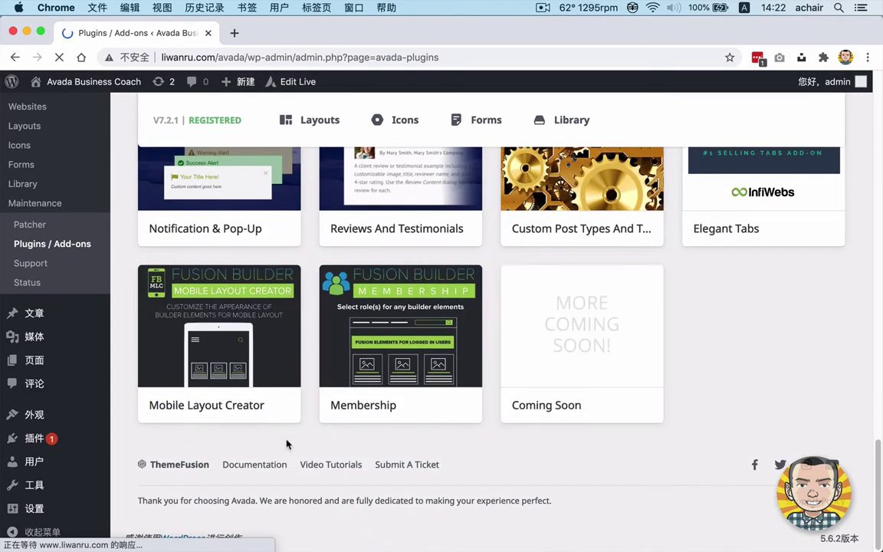
mouse_move(230, 360)
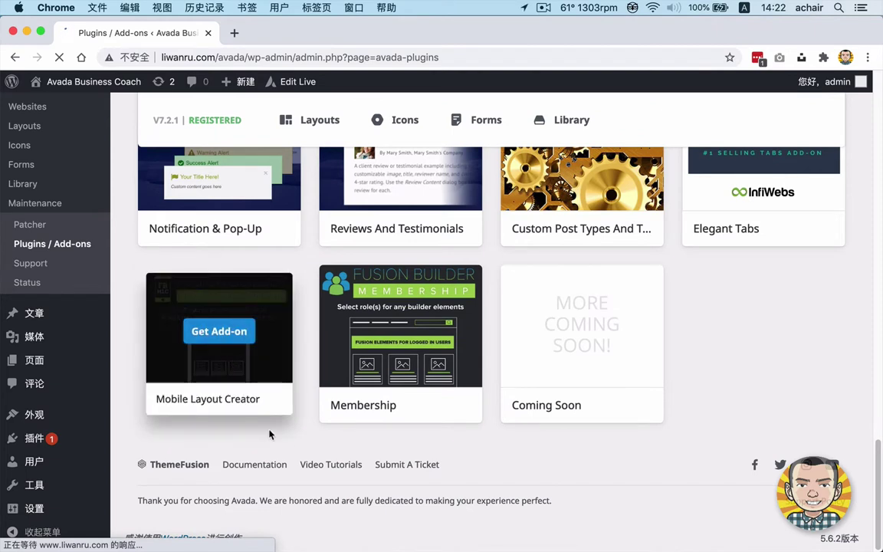
mouse_move(218, 390)
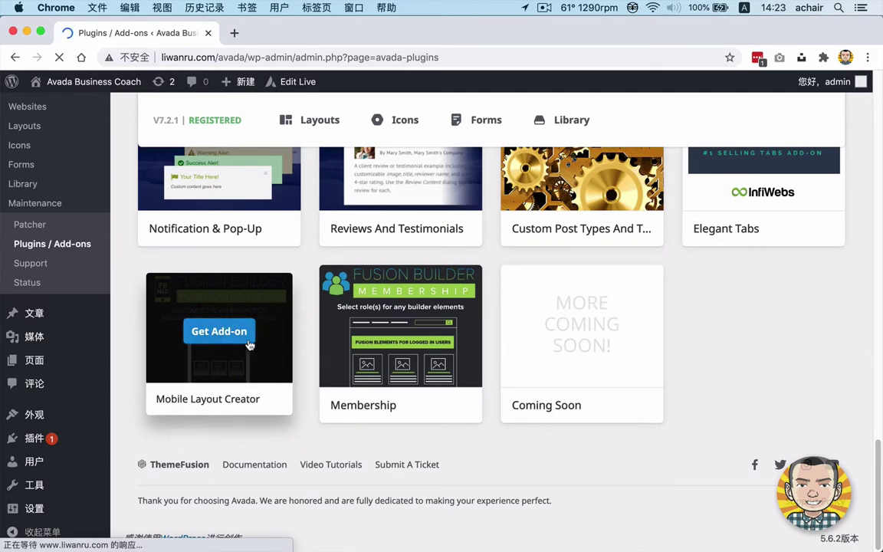
scroll(476, 427, up, 1)
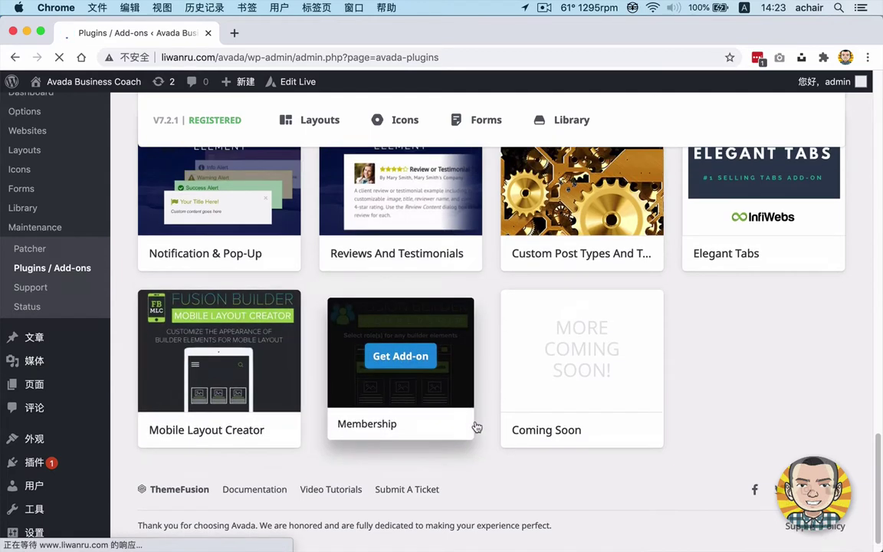
scroll(473, 425, up, 15)
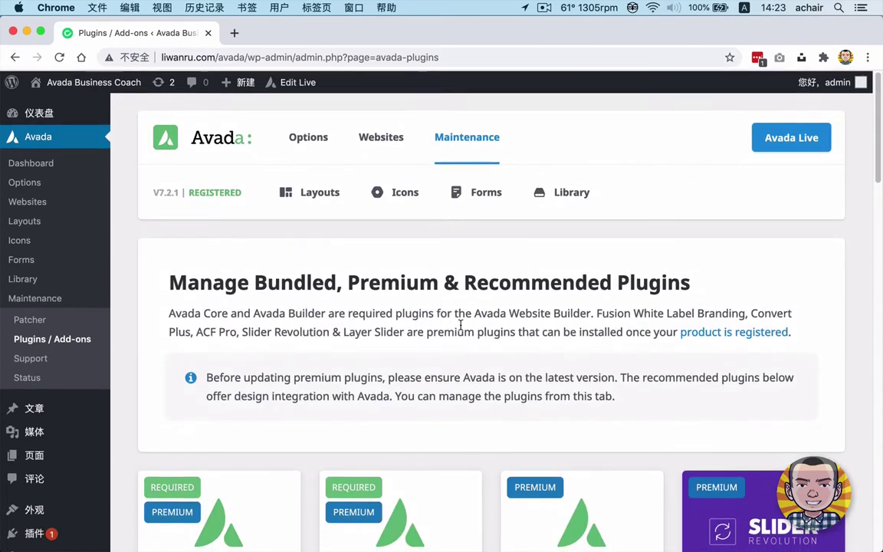
Step: Open the Avada changelog from the maintenance options
mouse_move(462, 159)
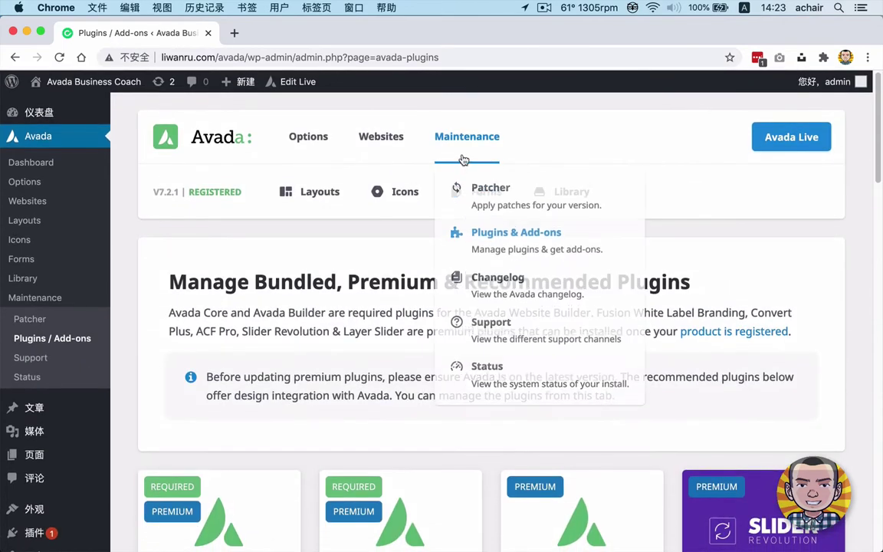
click(488, 282)
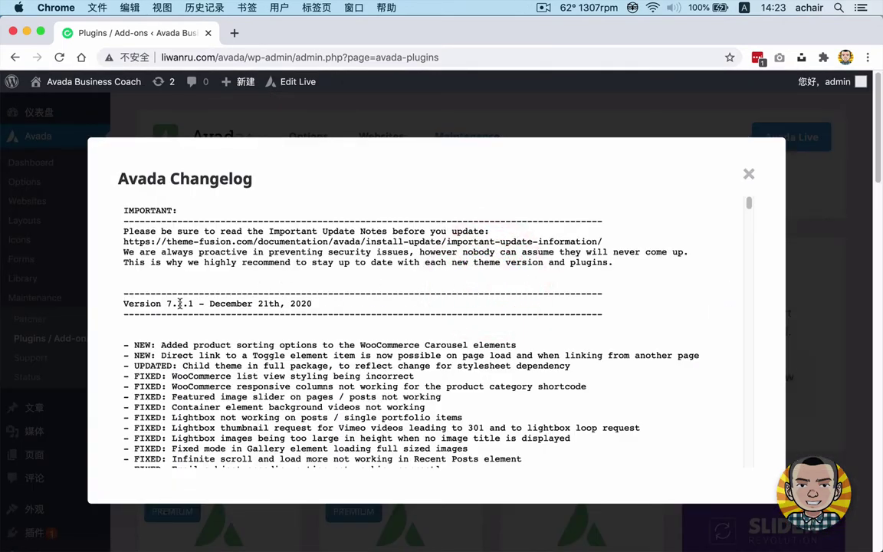
Step: Examine the latest version number and release date in the Avada changelog and close it
drag(166, 304, 329, 309)
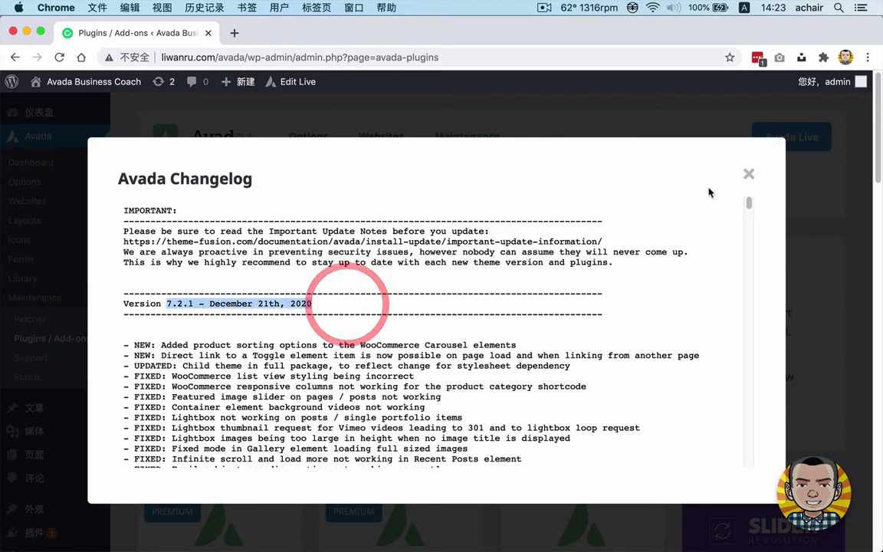
click(749, 176)
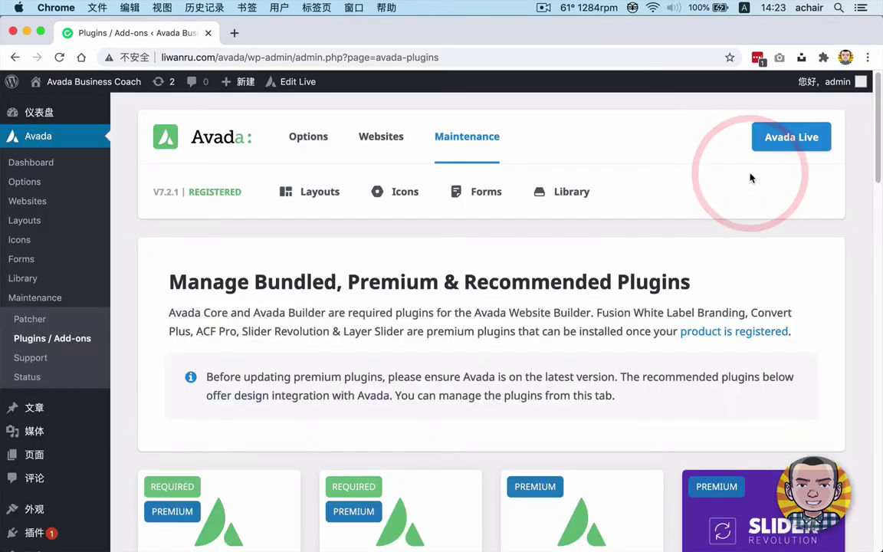
Step: Open Avada's Support page from the maintenance options and look over the channels of support
mouse_move(480, 144)
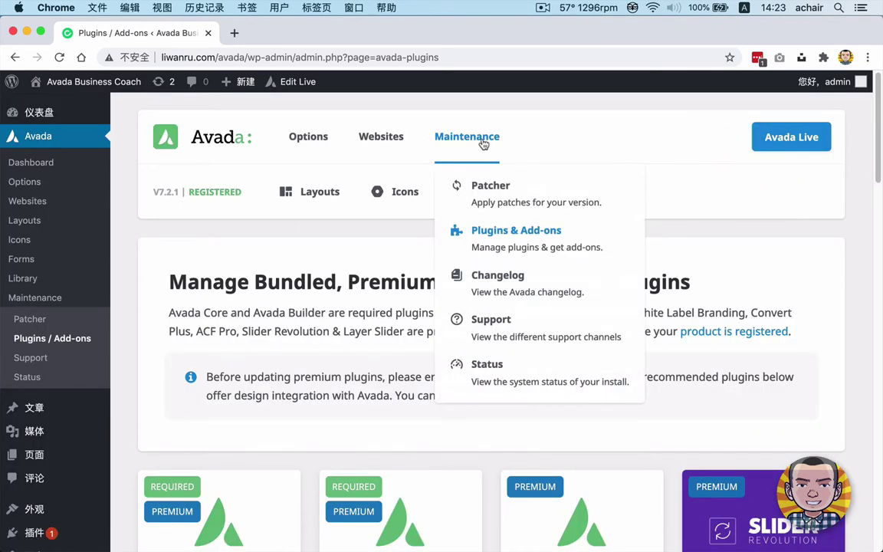
click(493, 322)
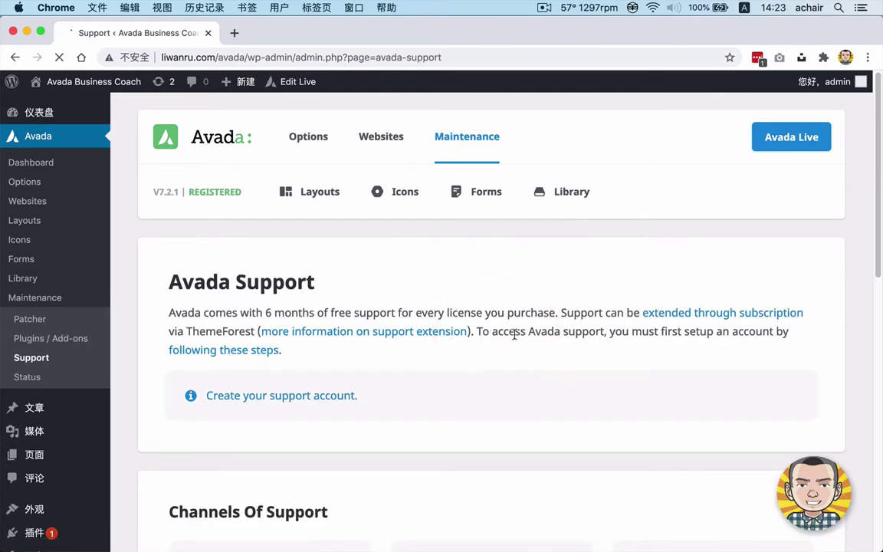
scroll(514, 335, down, 5)
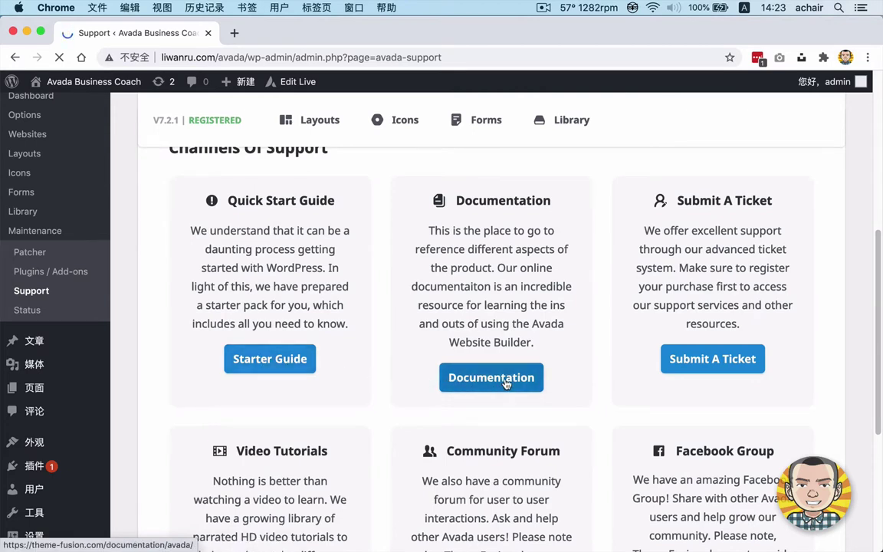
Step: Open the Avada online documentation, look through its article categories, and return to the Support page
click(493, 378)
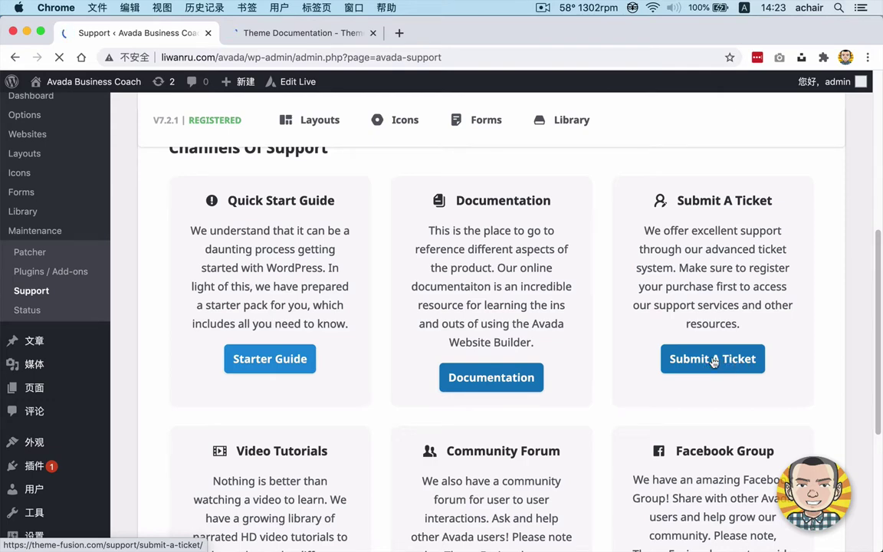
click(330, 35)
scroll(449, 303, down, 5)
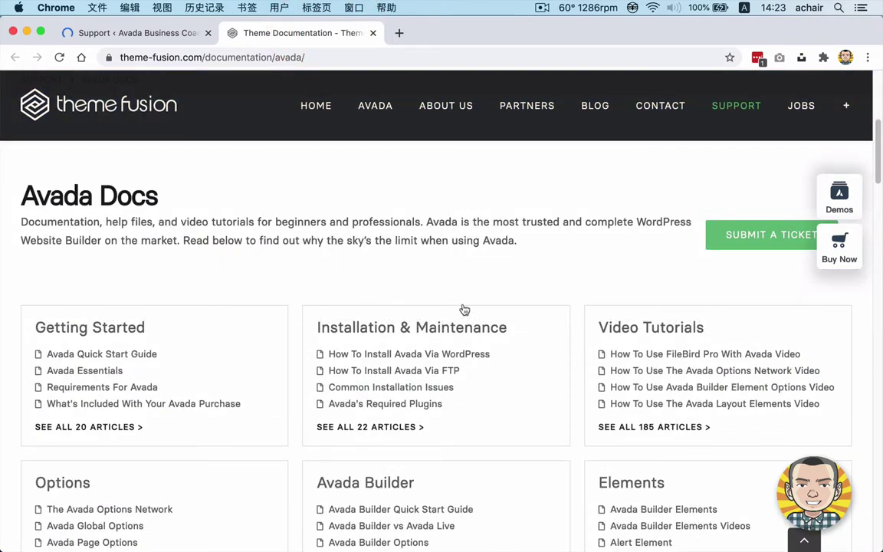
scroll(464, 309, down, 3)
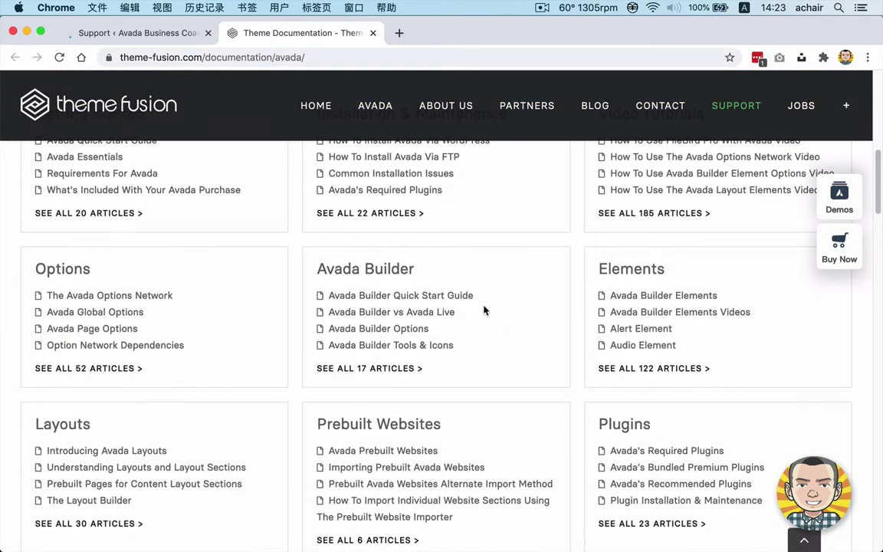
key(ctrl+shift+Tab)
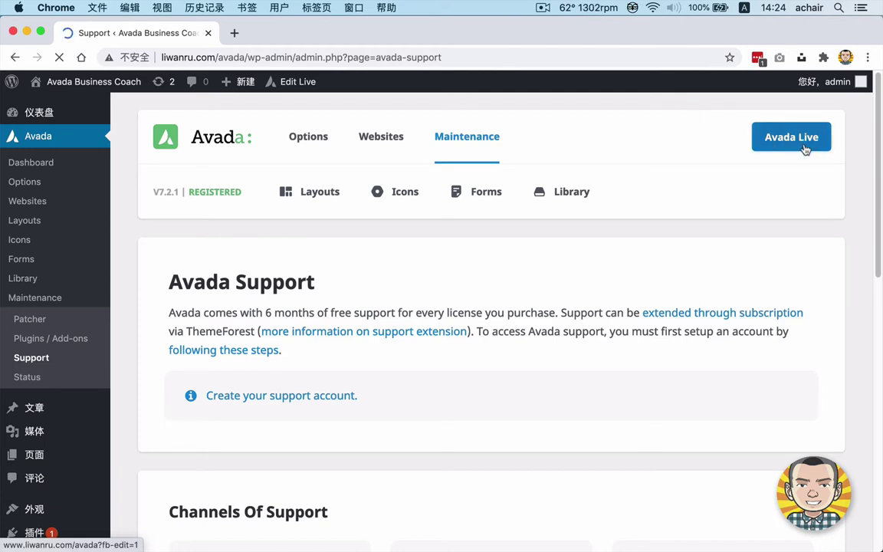
Step: Point out the theme version and registration status in the Avada header
mouse_move(289, 184)
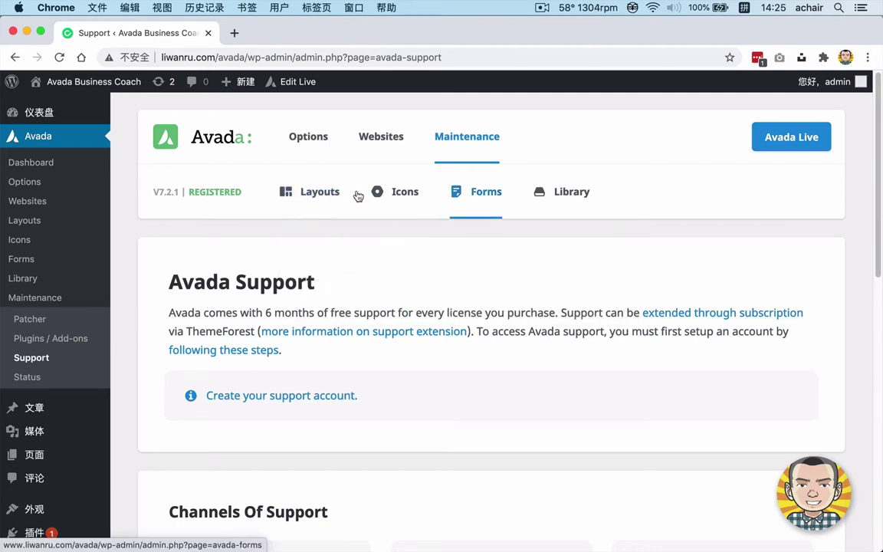
triple_click(158, 192)
drag(153, 192, 243, 197)
click(244, 197)
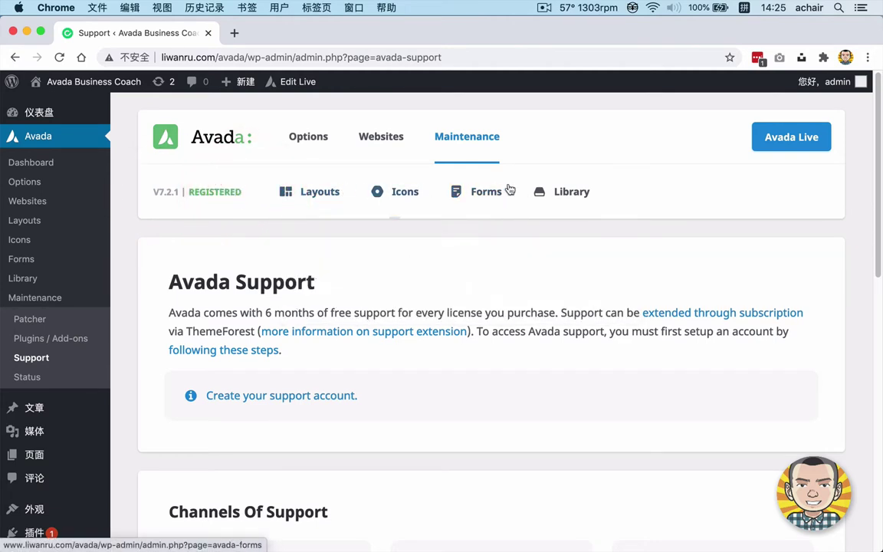
Step: Open Avada's Layout Builder and look through the existing layouts down to Article Layout, Archives and the alternate homepage
mouse_move(328, 197)
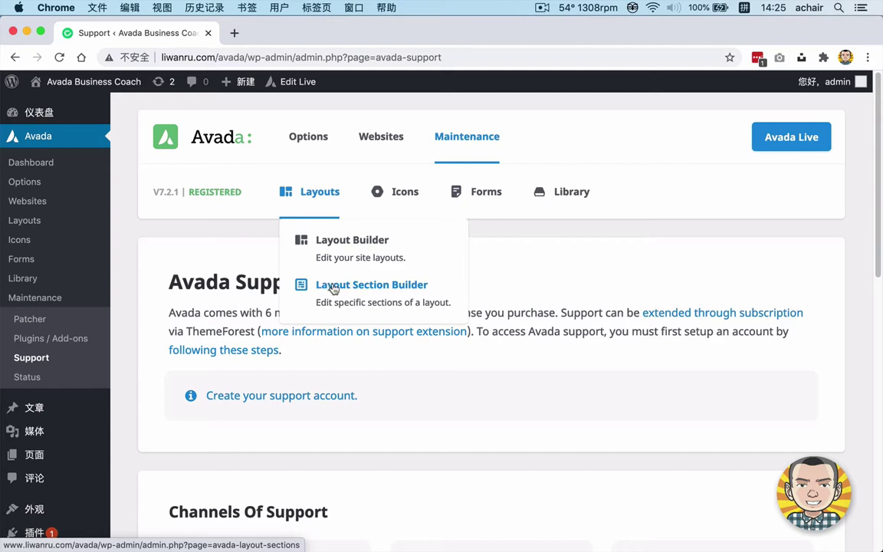
click(349, 242)
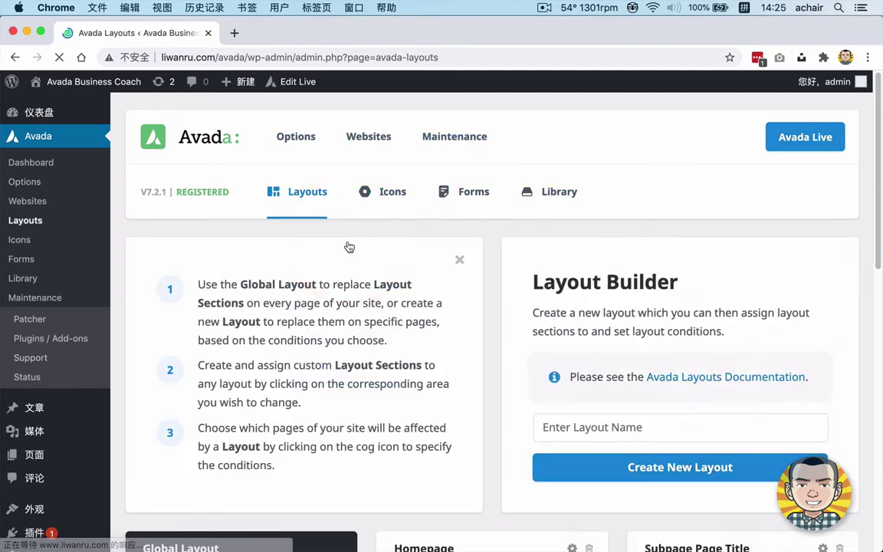
scroll(347, 246, down, 1)
scroll(543, 283, down, 10)
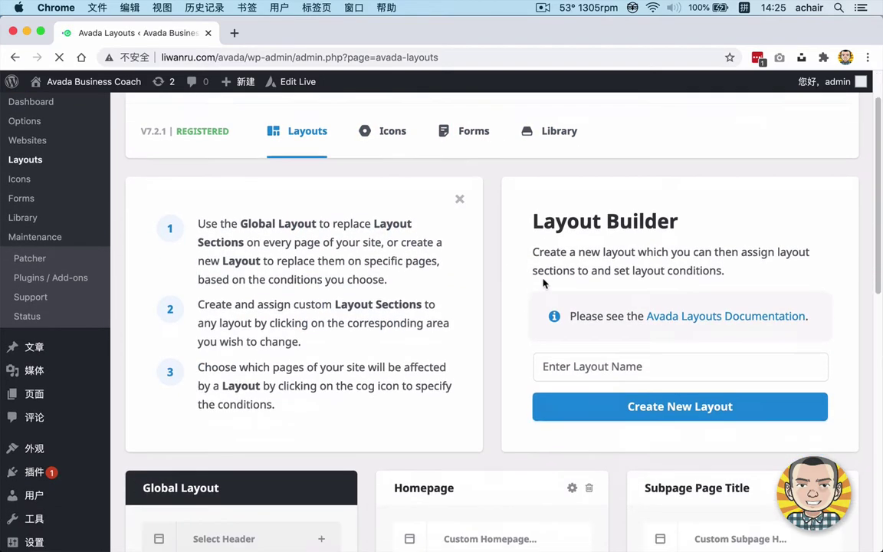
scroll(542, 284, down, 12)
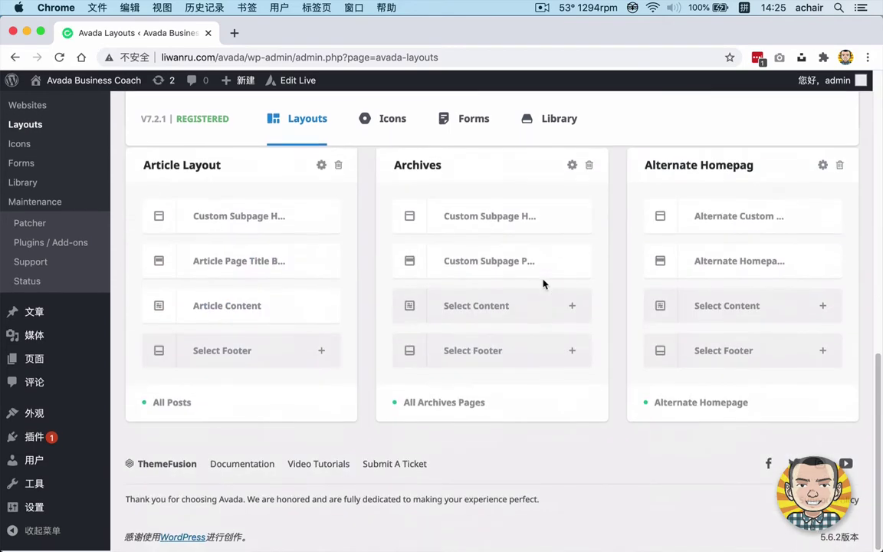
scroll(543, 283, up, 1)
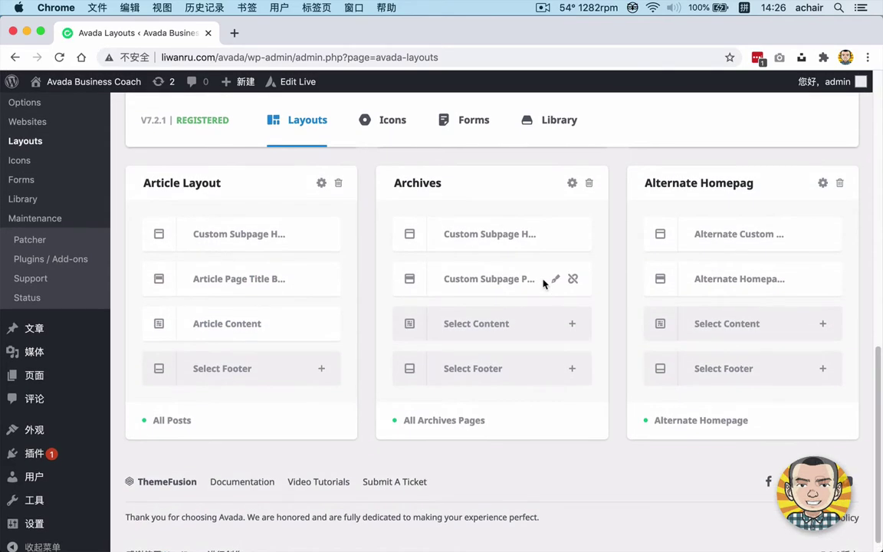
Step: View the layout conditions of Article Layout, reopen them from its All Posts condition, and close them without changes
click(321, 182)
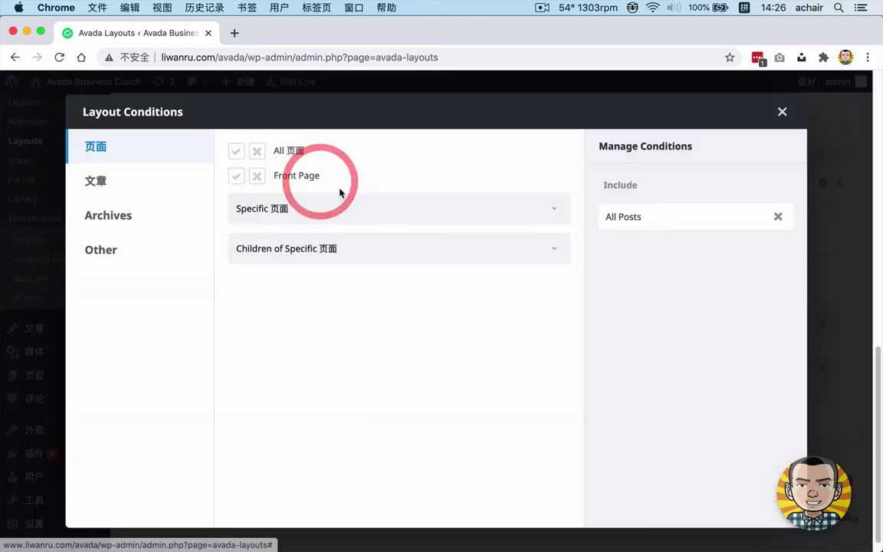
click(780, 111)
scroll(423, 449, down, 12)
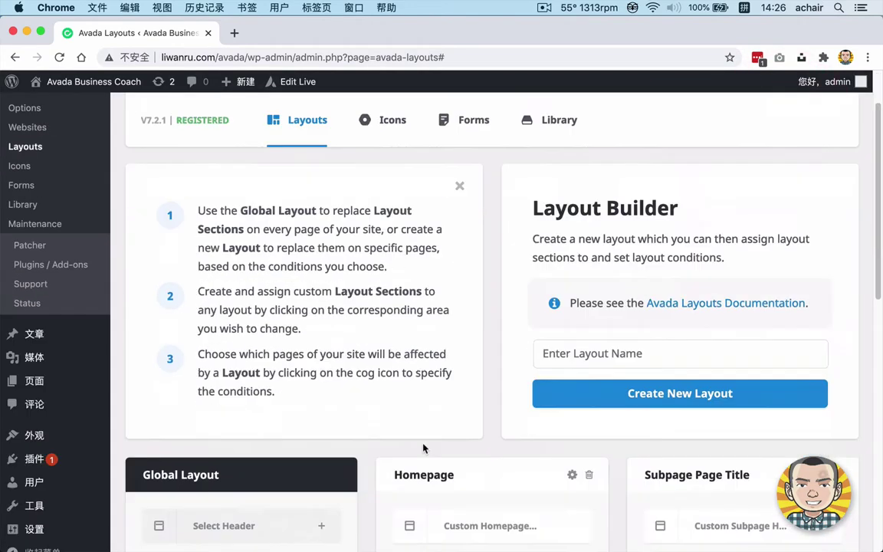
click(204, 399)
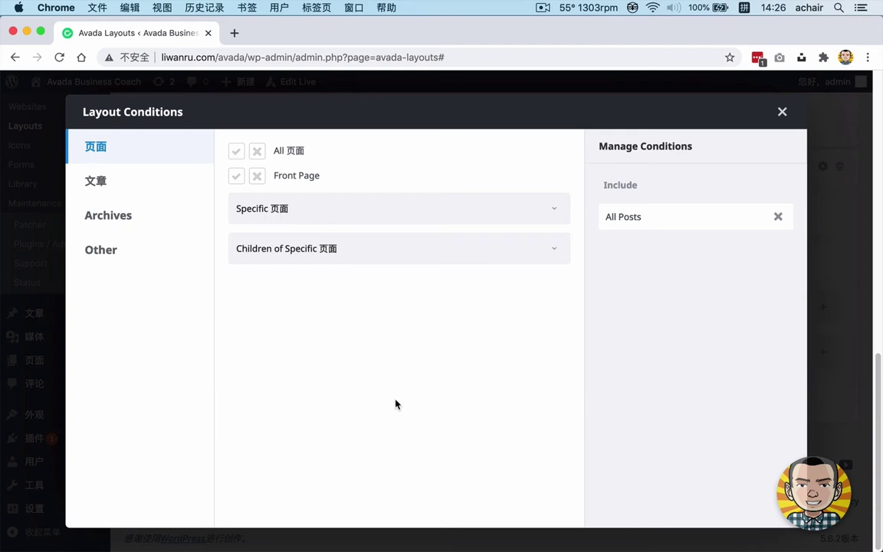
click(781, 112)
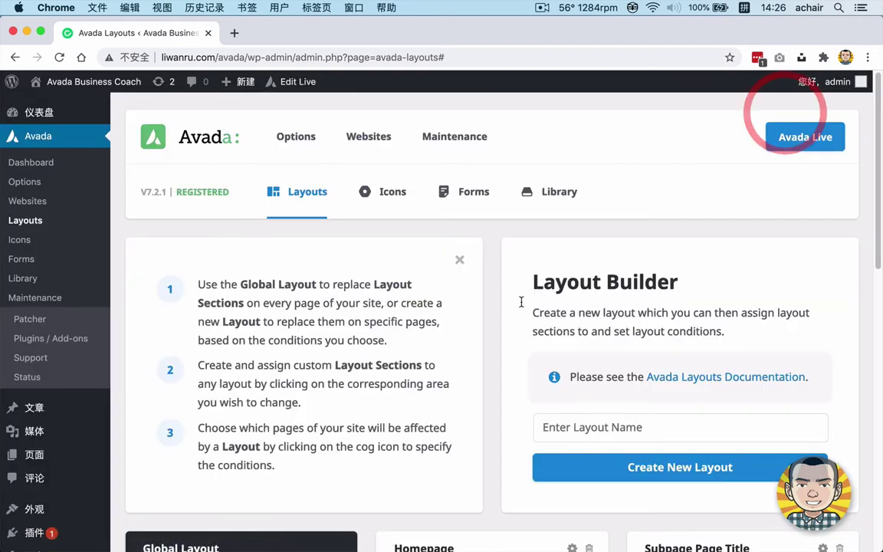
Step: Open the Layout Section Builder and look through the list of header, page title bar, content and footer sections
mouse_move(310, 200)
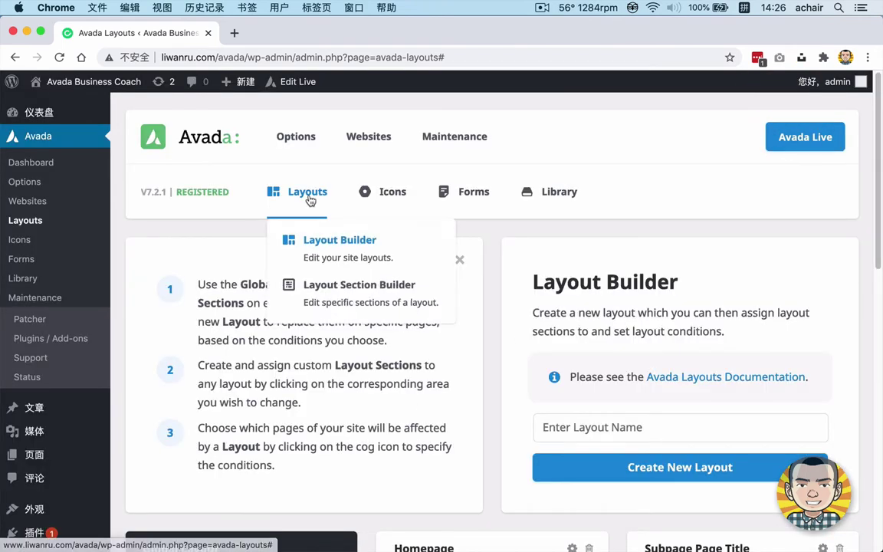
click(339, 285)
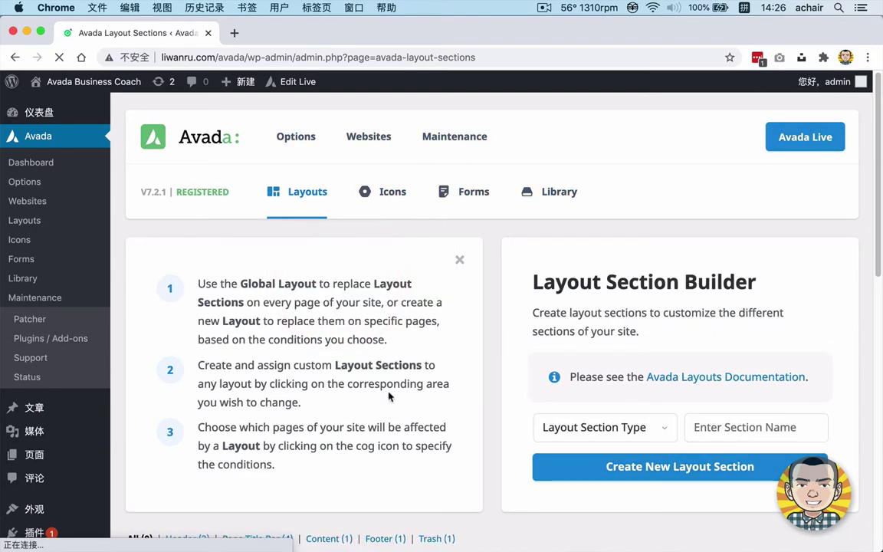
scroll(388, 396, down, 10)
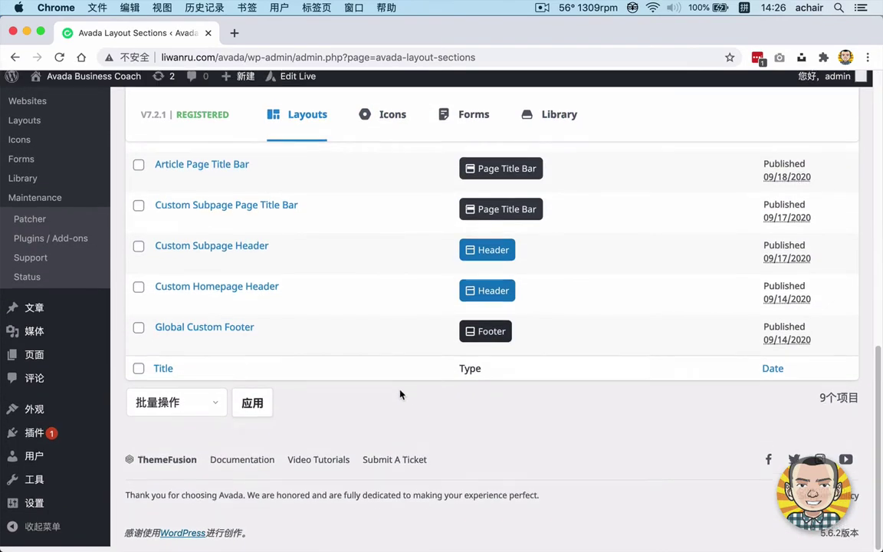
scroll(399, 394, up, 10)
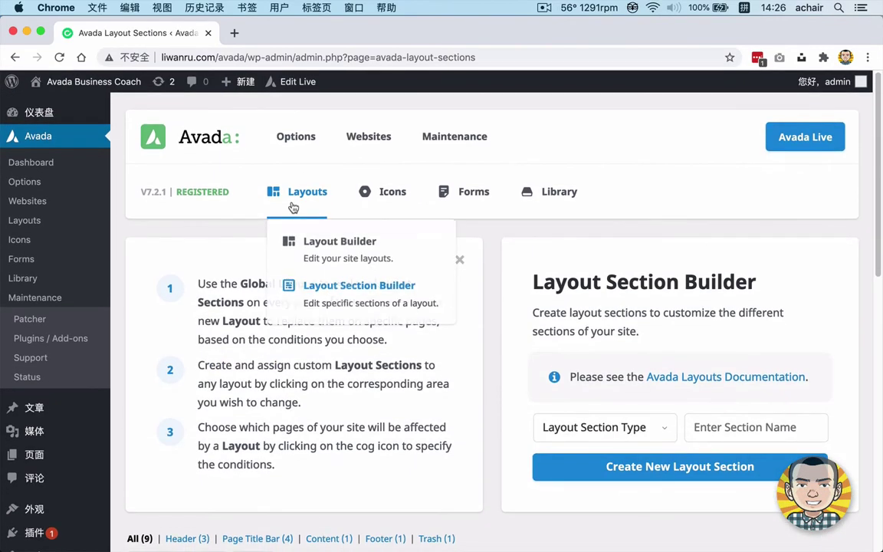
Step: Return to the Layout Builder and examine the section slots of Global Layout, including its custom footer
click(291, 196)
scroll(307, 369, down, 5)
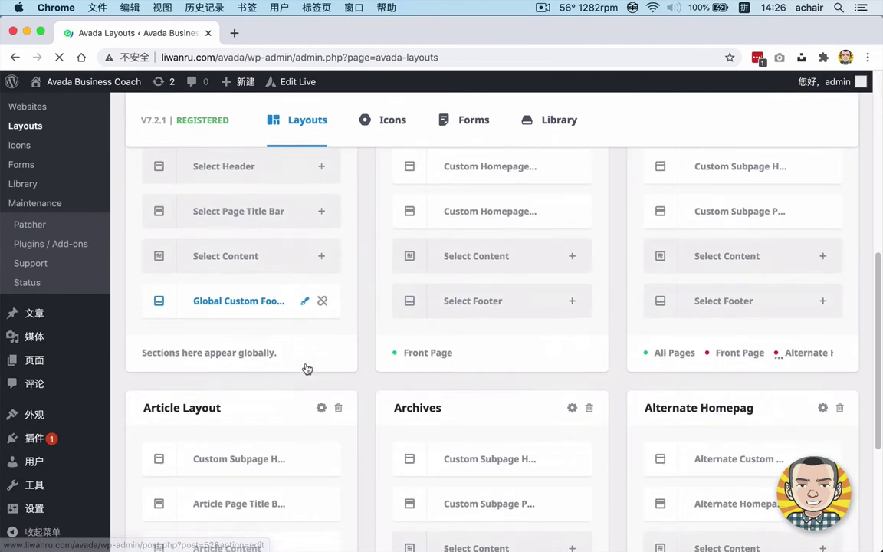
scroll(307, 370, up, 2)
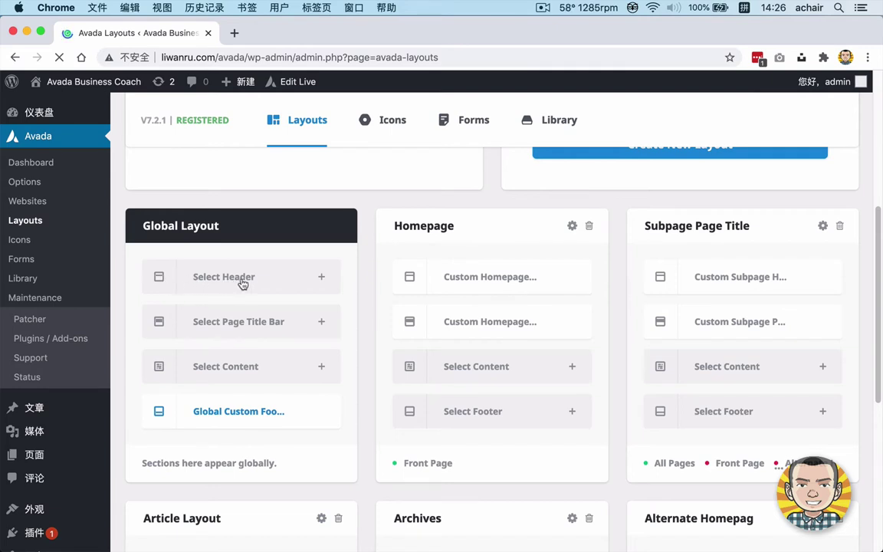
mouse_move(190, 416)
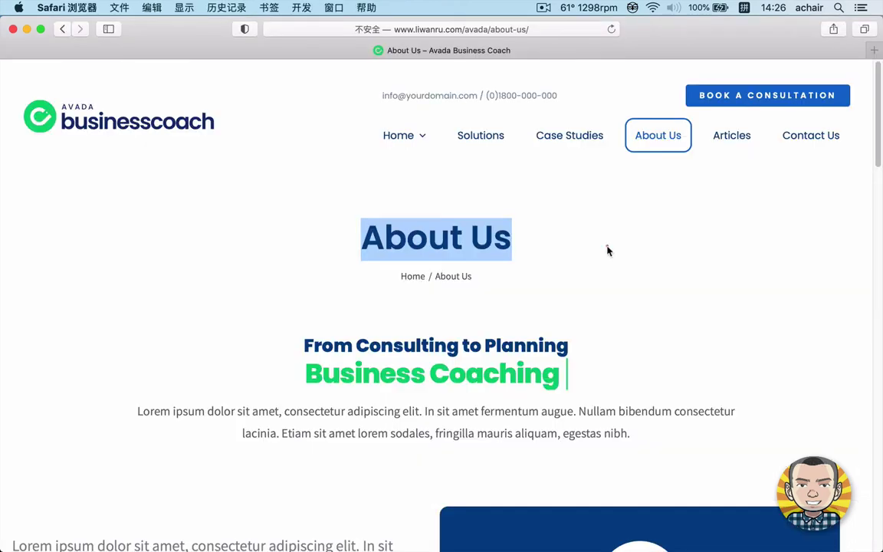
Step: Switch to Safari, examine the About Us page's title bar and footer on the live site, and return to Chrome
click(607, 246)
drag(528, 277, 364, 234)
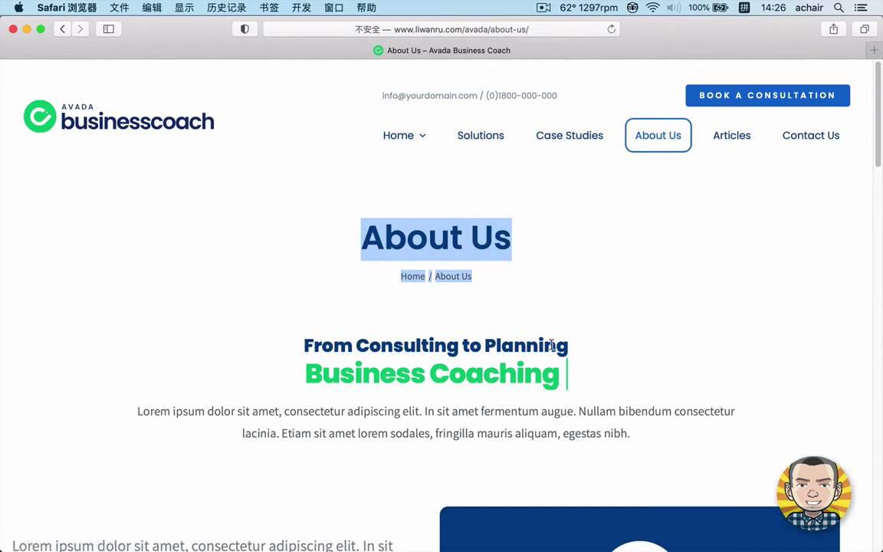
scroll(361, 365, down, 3)
scroll(504, 410, down, 15)
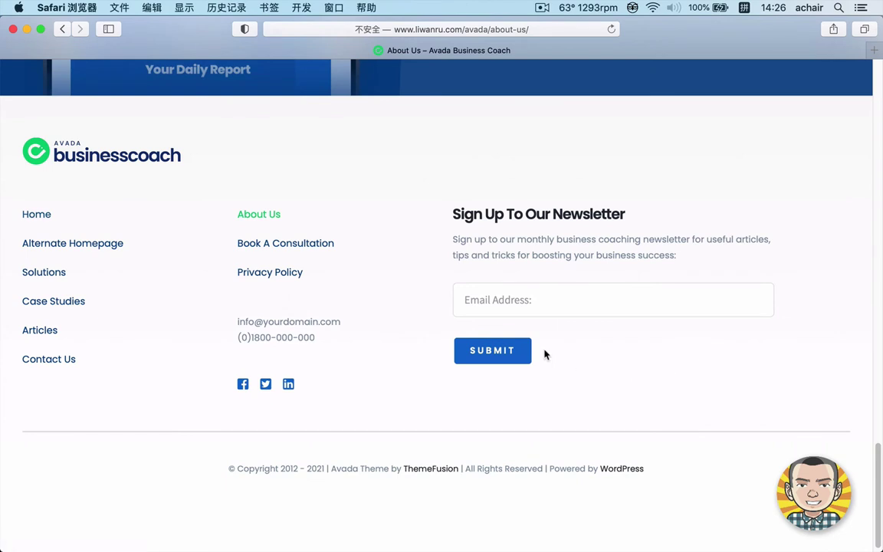
key(super+Tab)
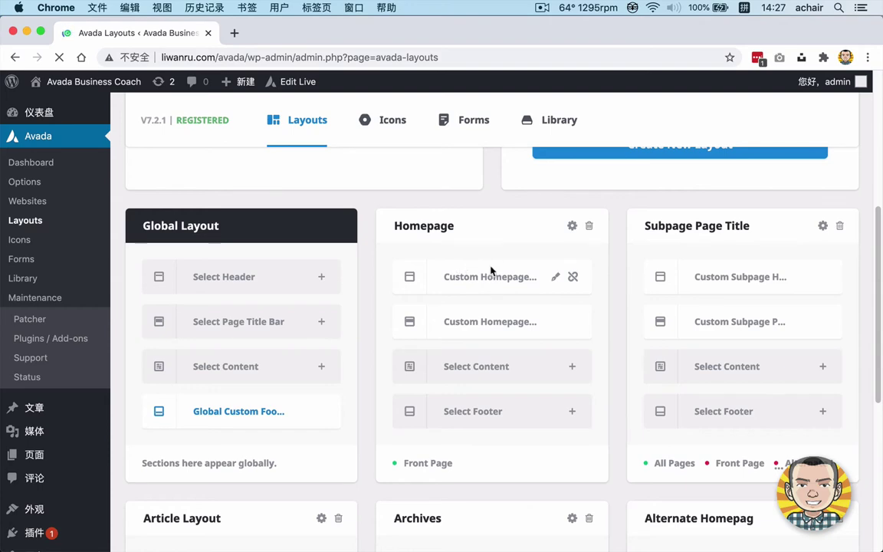
Step: Compare the section assignments and display conditions of the homepage, subpage, article, archive and alternate homepage layouts
scroll(492, 271, down, 5)
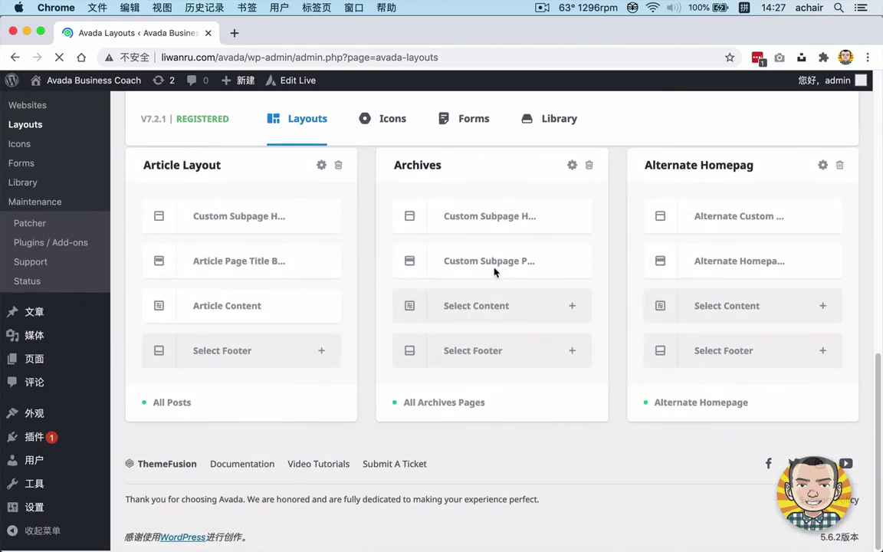
scroll(492, 272, up, 9)
scroll(494, 273, down, 4)
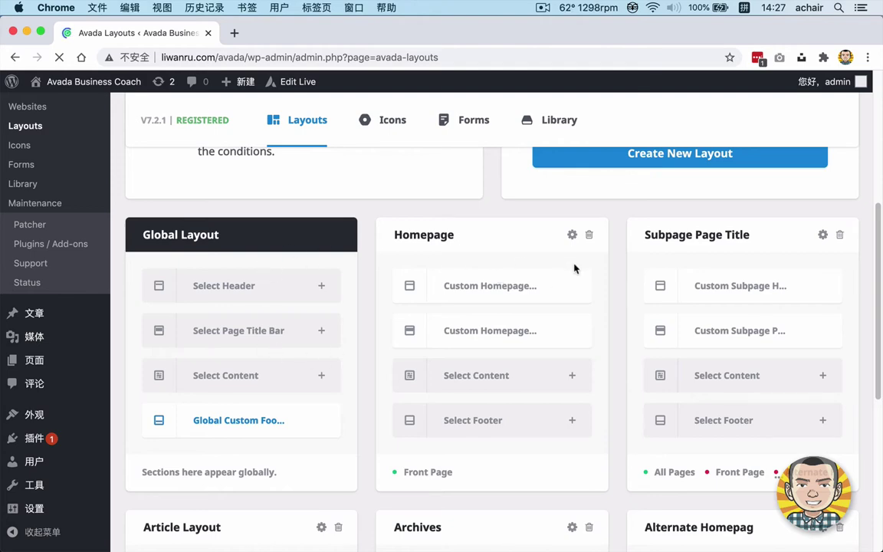
scroll(475, 420, down, 5)
scroll(475, 391, up, 10)
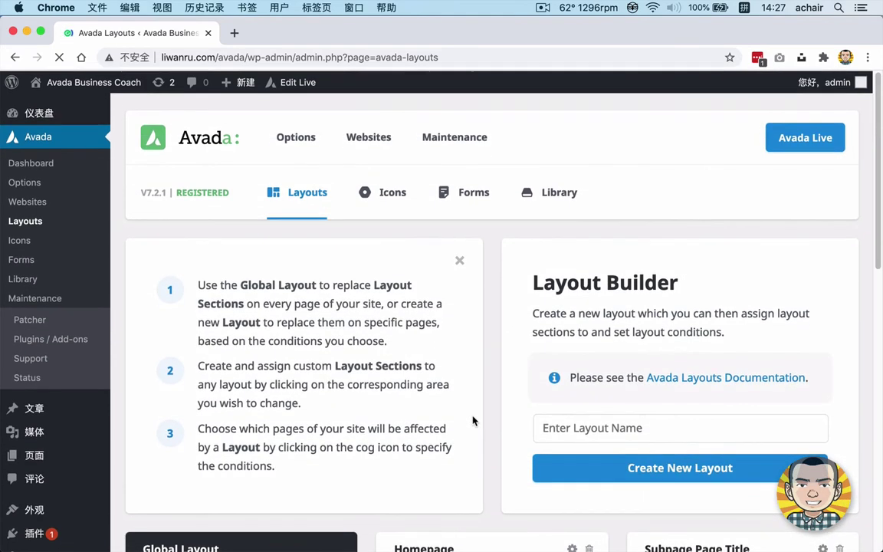
Step: Open Avada's Icons page and look at the Custom Icons section
click(396, 195)
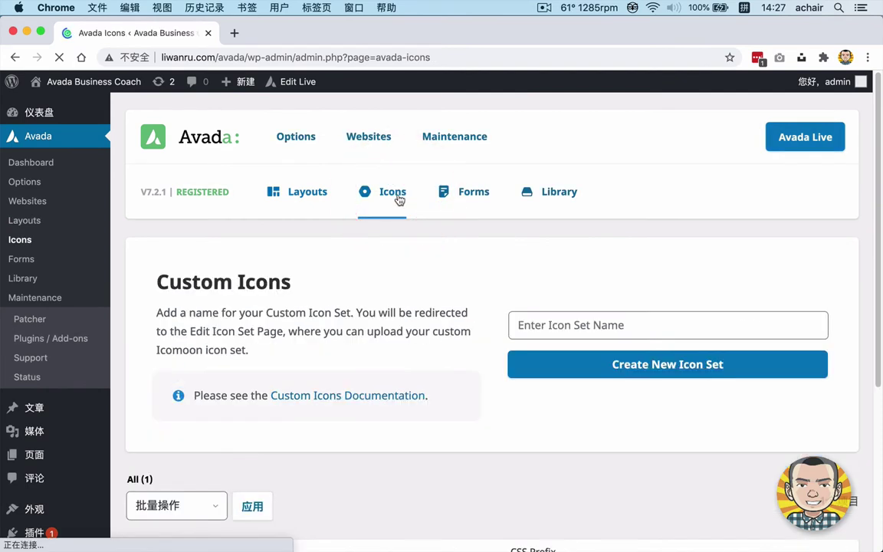
drag(166, 282, 325, 300)
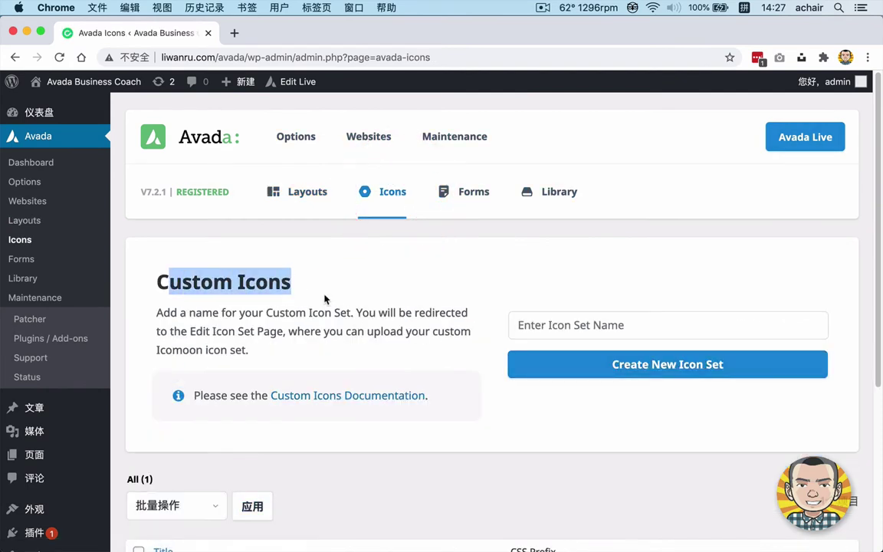
Step: Clear the highlighted Custom Icons heading and look over the icon set creation area and the existing icon sets
click(330, 285)
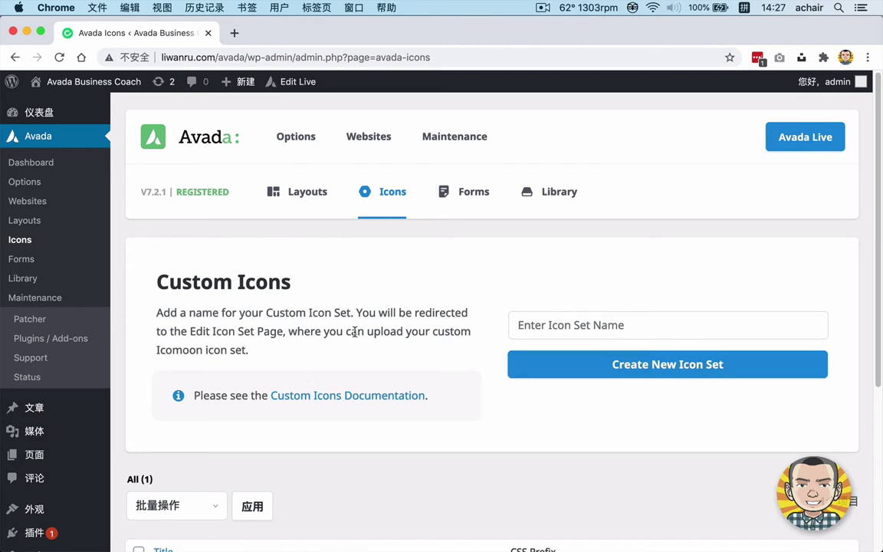
scroll(475, 426, down, 5)
scroll(475, 426, up, 5)
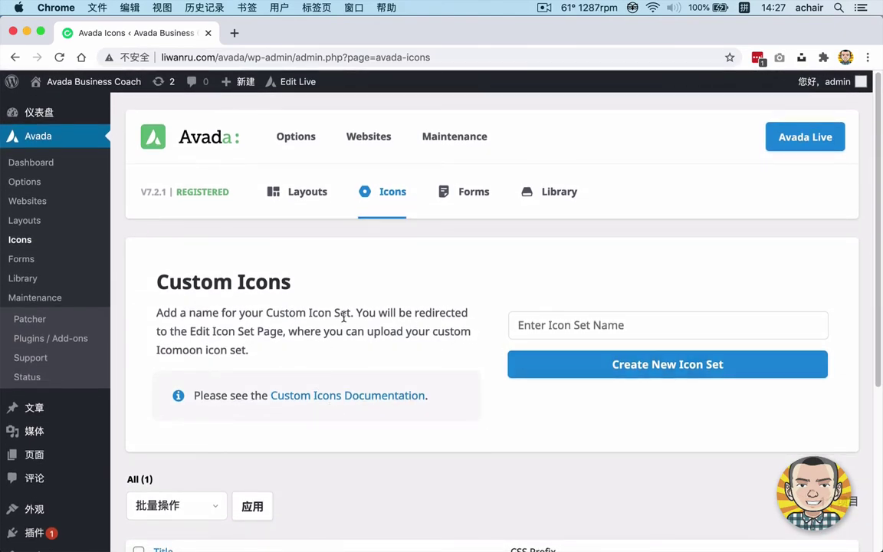
Step: Open Avada's Forms page and examine the Newsletter and Enquiry Form entries along with the form creation section
click(472, 191)
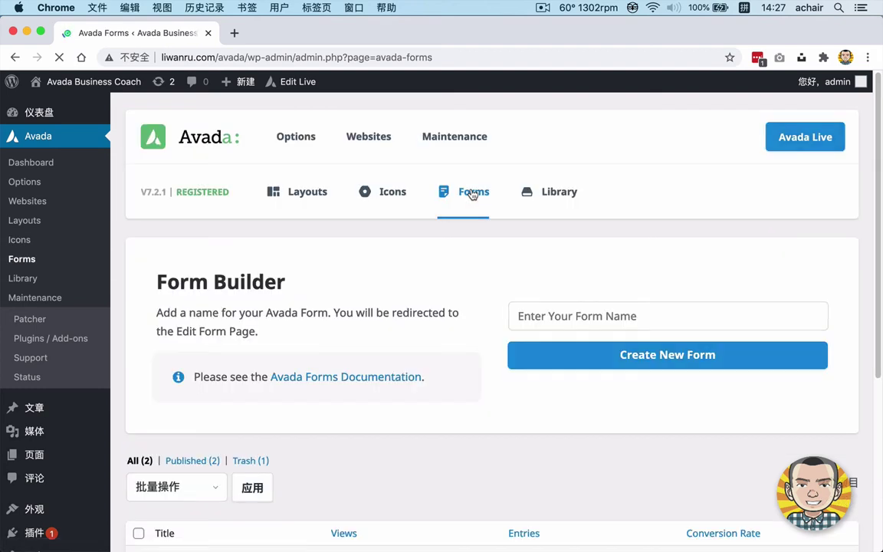
mouse_move(472, 193)
scroll(452, 285, down, 5)
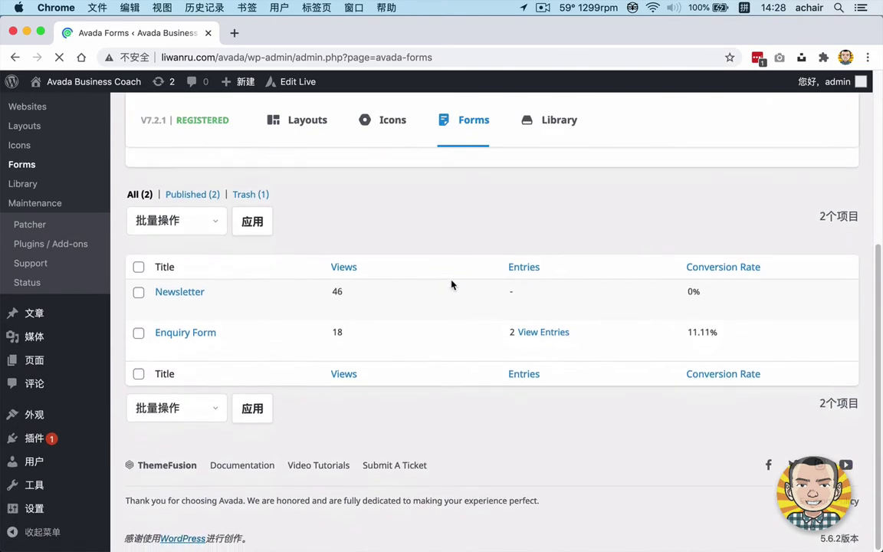
mouse_move(451, 285)
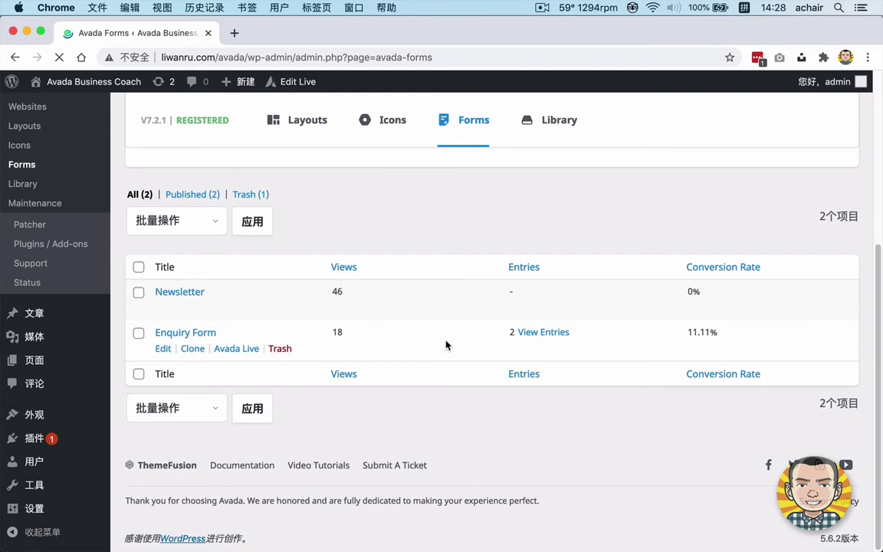
click(508, 216)
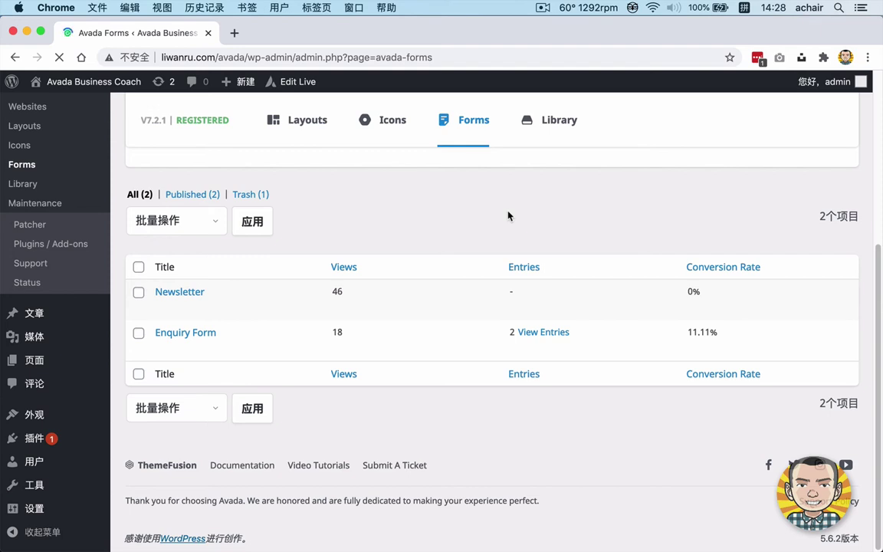
click(507, 215)
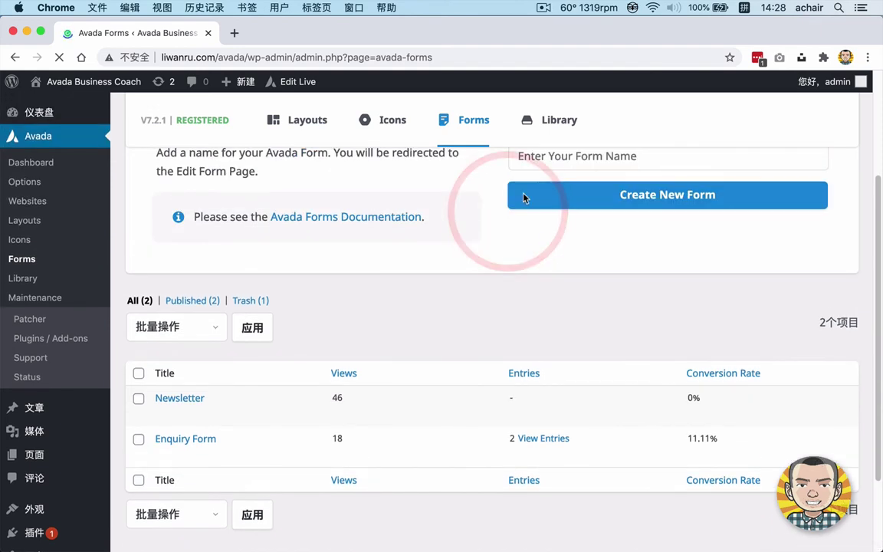
Step: Open Avada's Library page, view the available library element types without choosing one, and look over the saved elements list
click(552, 122)
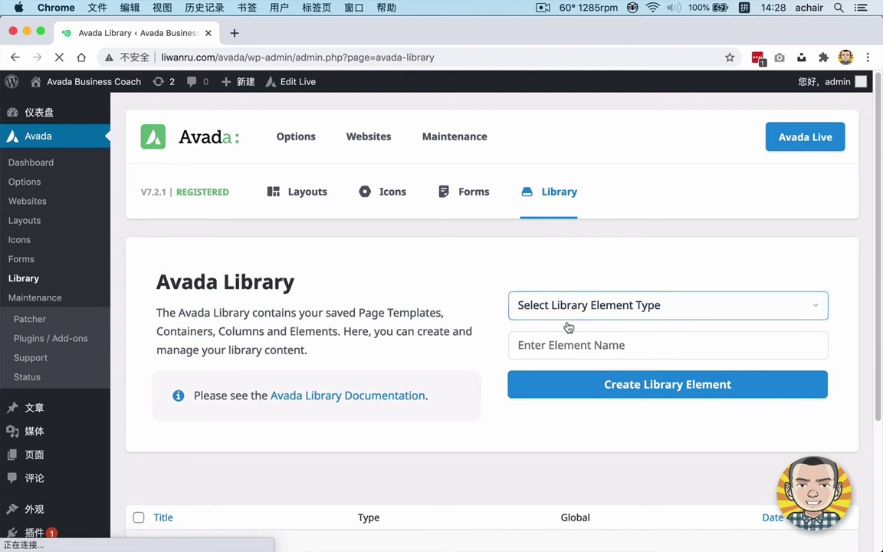
click(601, 307)
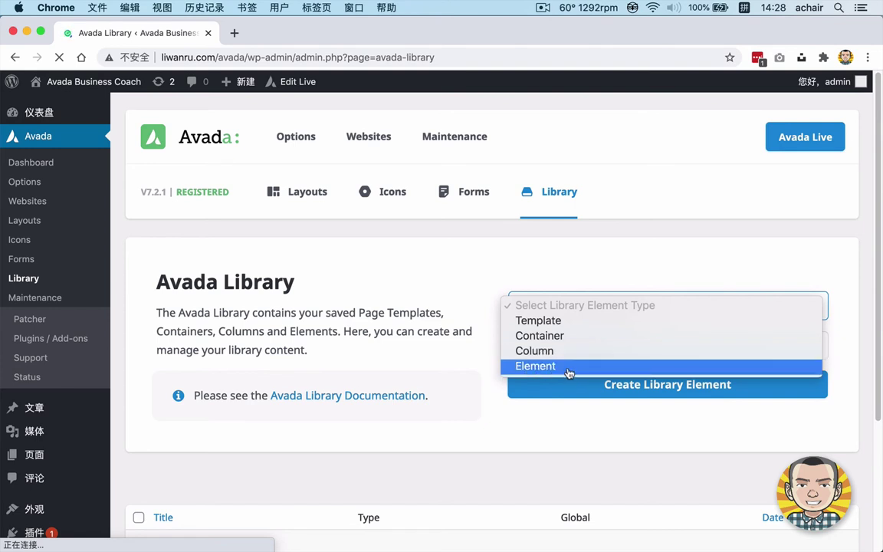
click(558, 252)
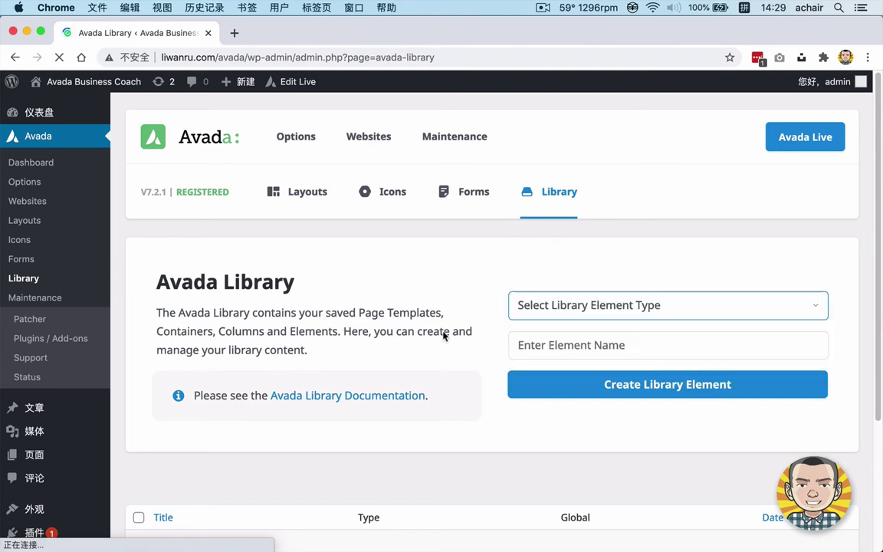
scroll(457, 410, down, 5)
scroll(460, 400, up, 5)
Step: Revisit Avada's global Options, and open the About Us page for editing from the list of all pages
click(302, 139)
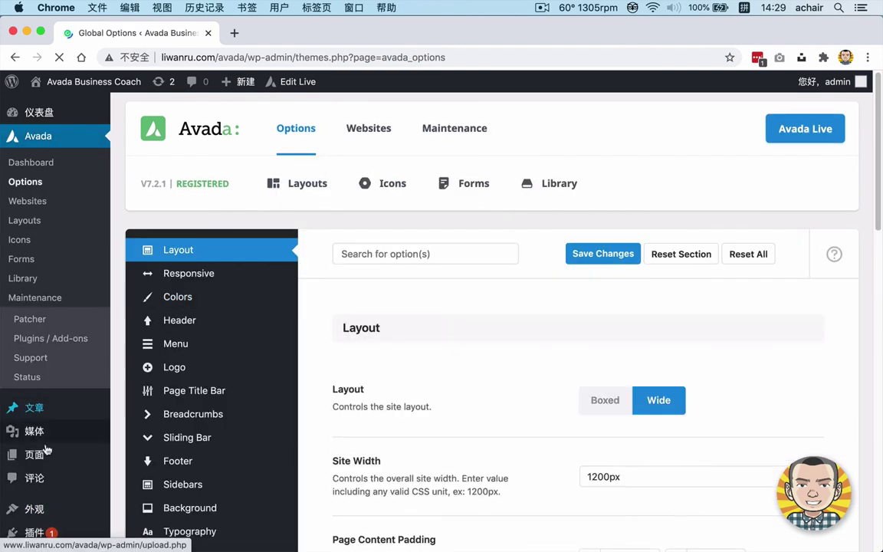
click(30, 452)
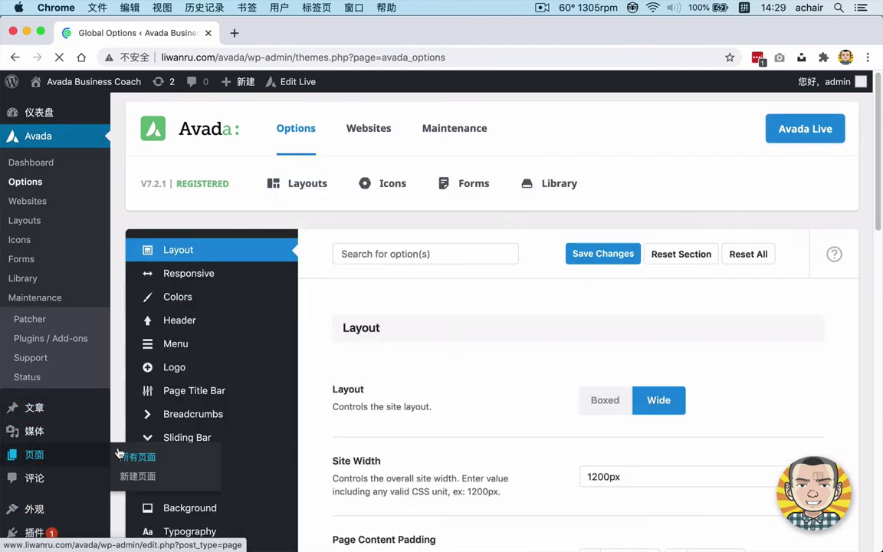
click(120, 455)
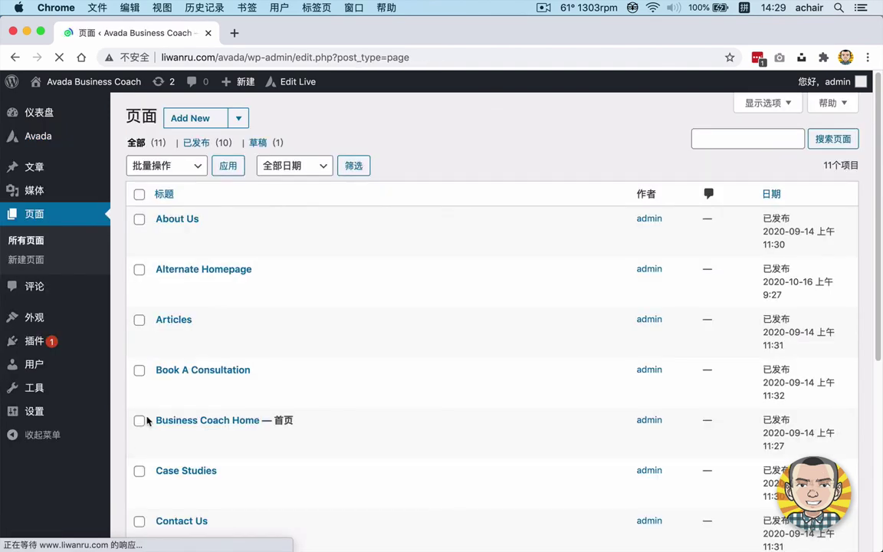
click(163, 235)
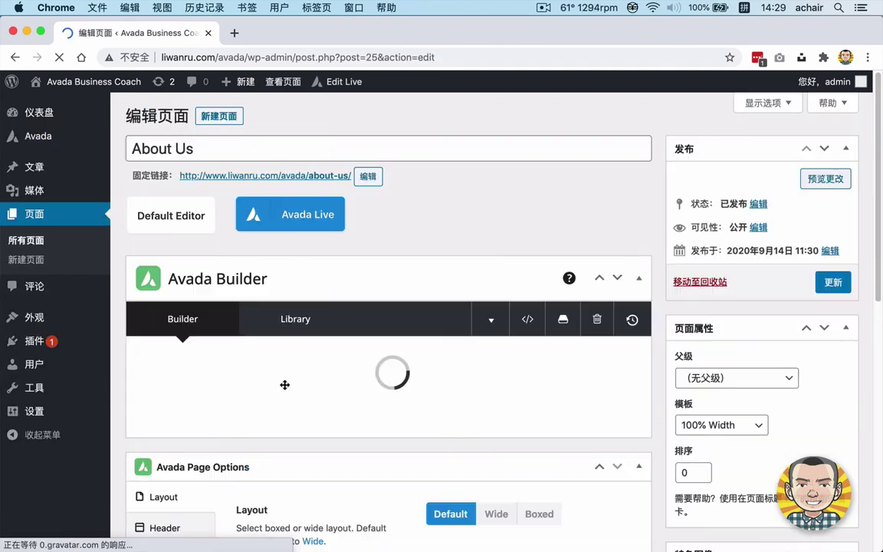
Step: Examine the About Us page's Avada Page Options, covering the Layout, Header, Sliders, Page Title Bar and Content settings
scroll(285, 375, down, 1)
scroll(285, 376, down, 10)
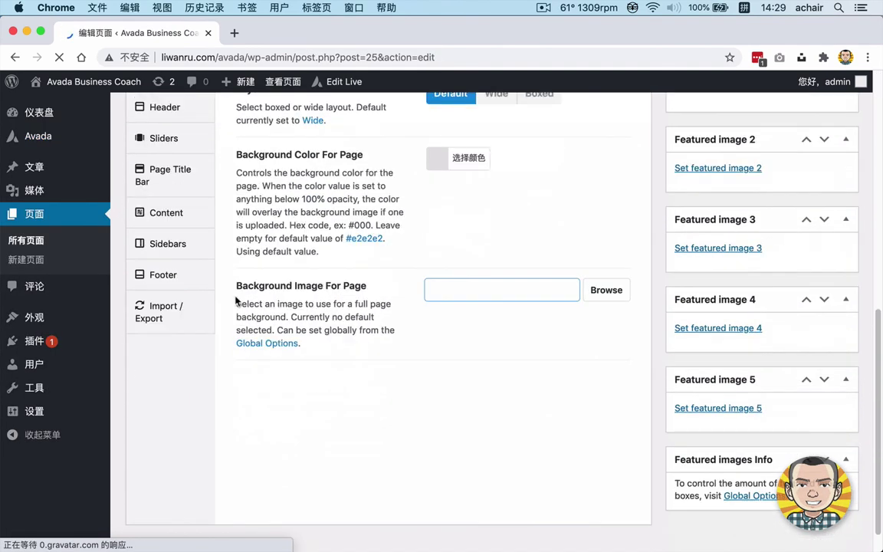
scroll(177, 251, up, 4)
click(175, 252)
click(162, 283)
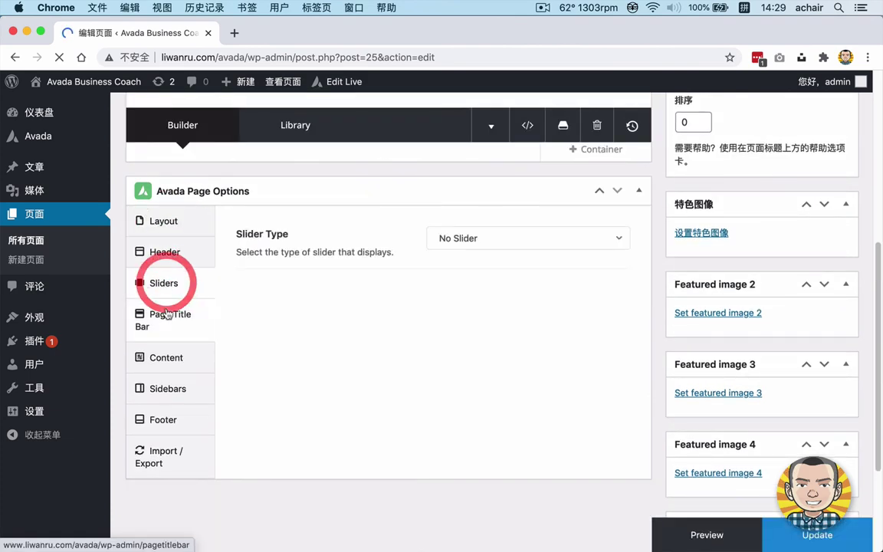
click(166, 312)
click(164, 357)
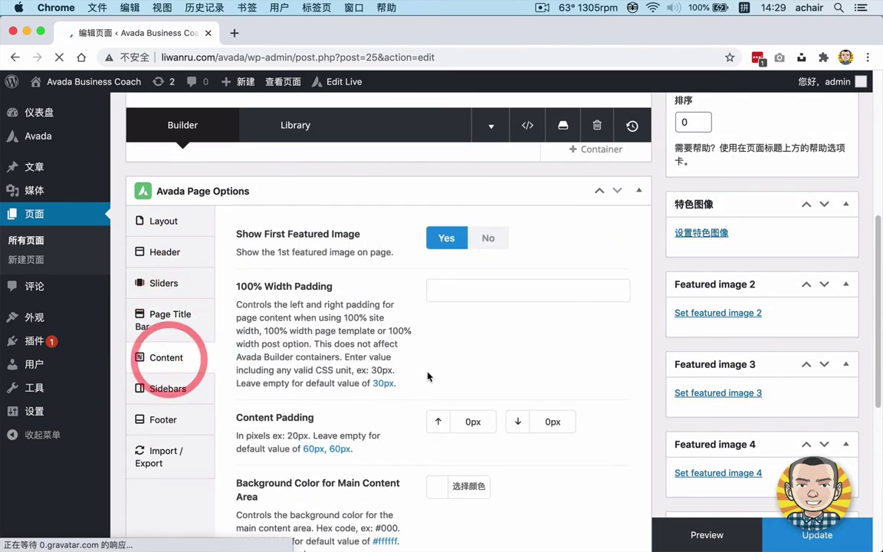
Step: Open the About Us page in the Avada Live front-end builder and accept the redirect
scroll(431, 374, up, 2)
scroll(431, 374, up, 5)
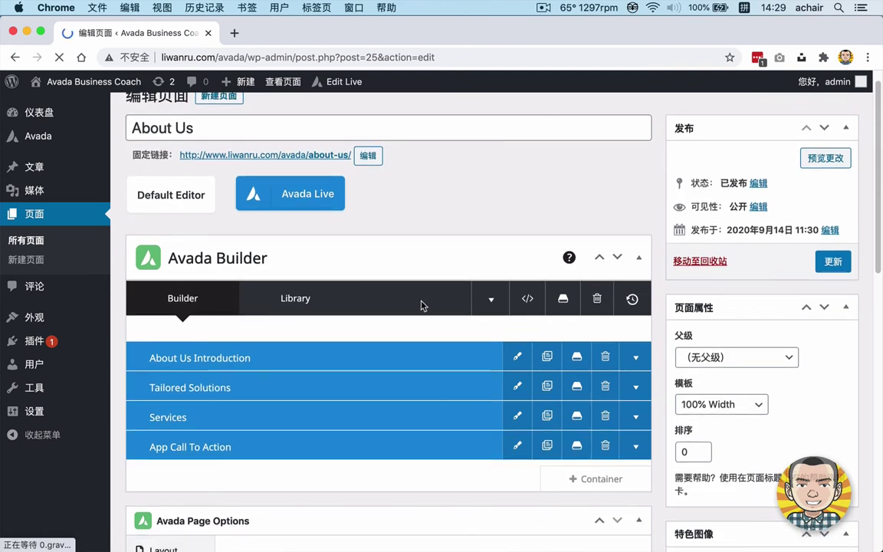
click(307, 200)
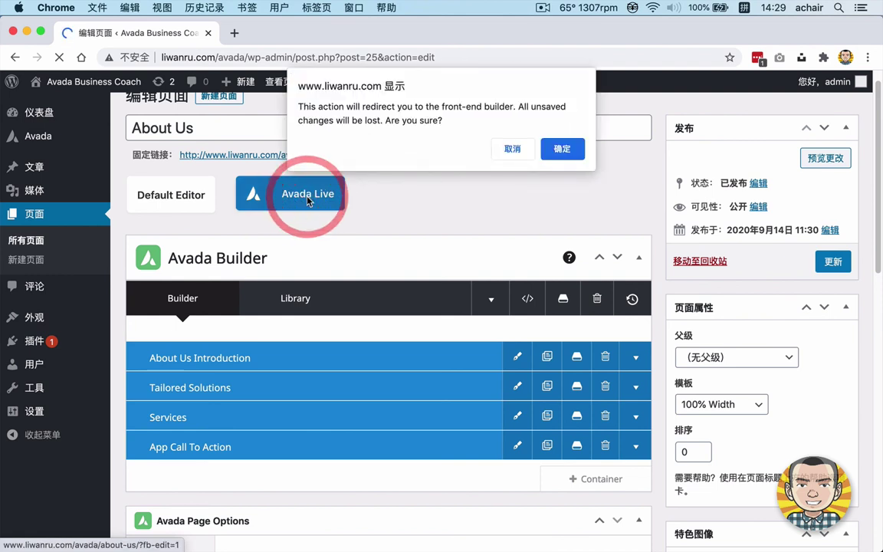
click(565, 148)
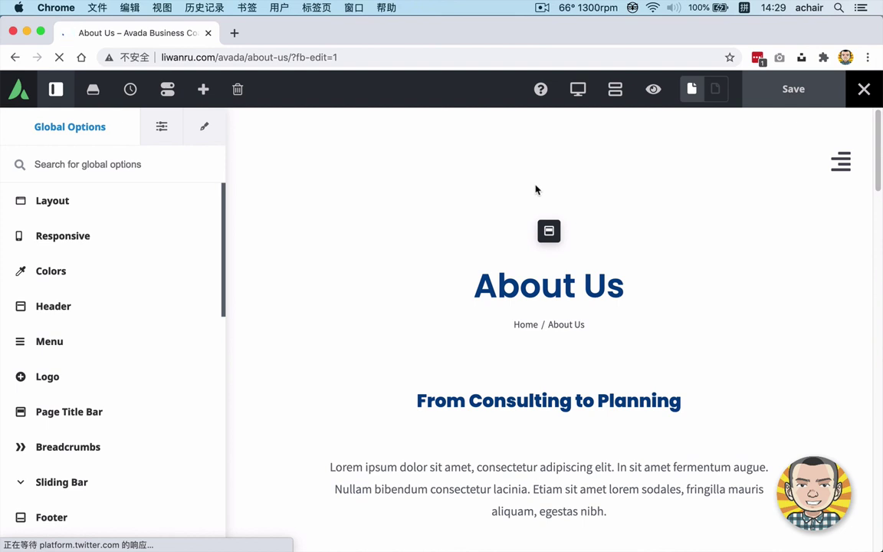
Step: Look through the About Us page in the live builder, including the editing controls on its toggles element
scroll(536, 201, down, 10)
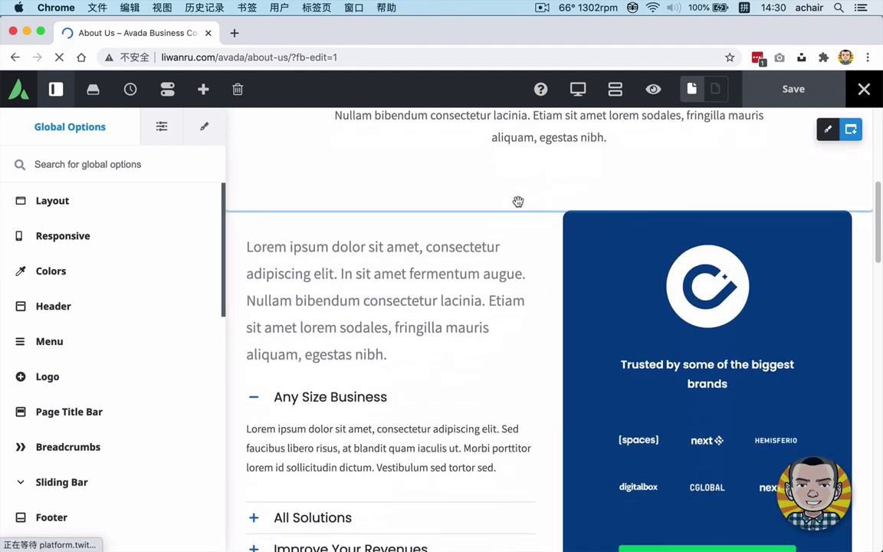
mouse_move(385, 437)
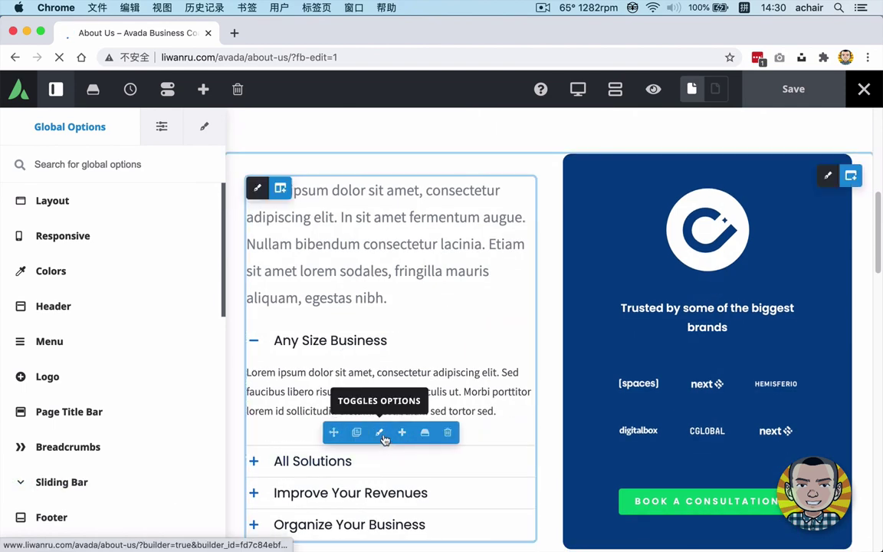
scroll(384, 429, down, 5)
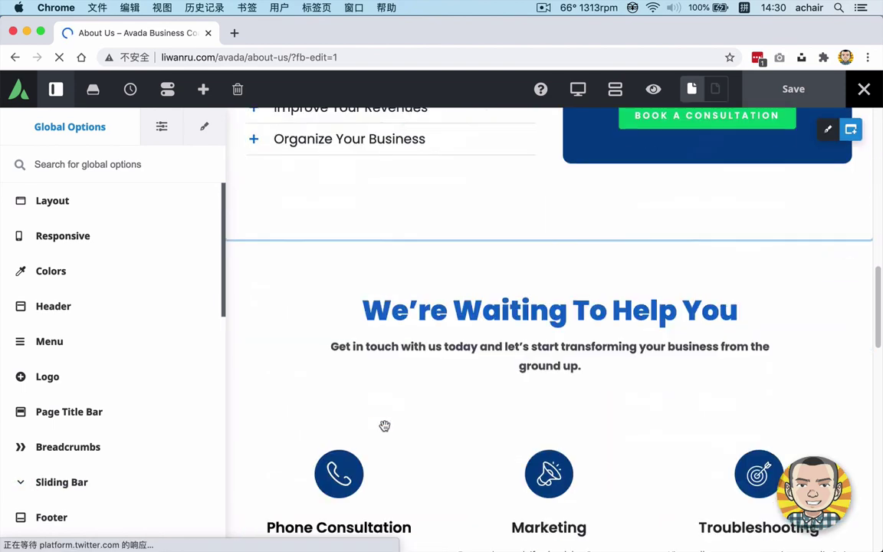